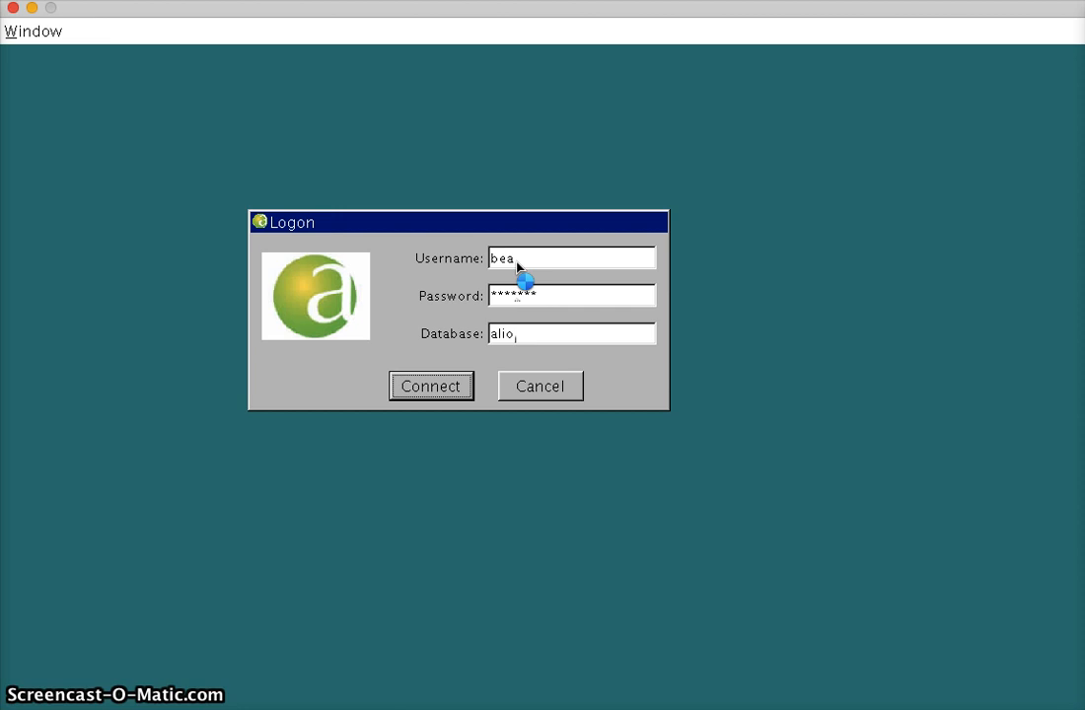
# Connect with the prefilled logon details and enter the "change year" user role.
pyautogui.click(470, 387)
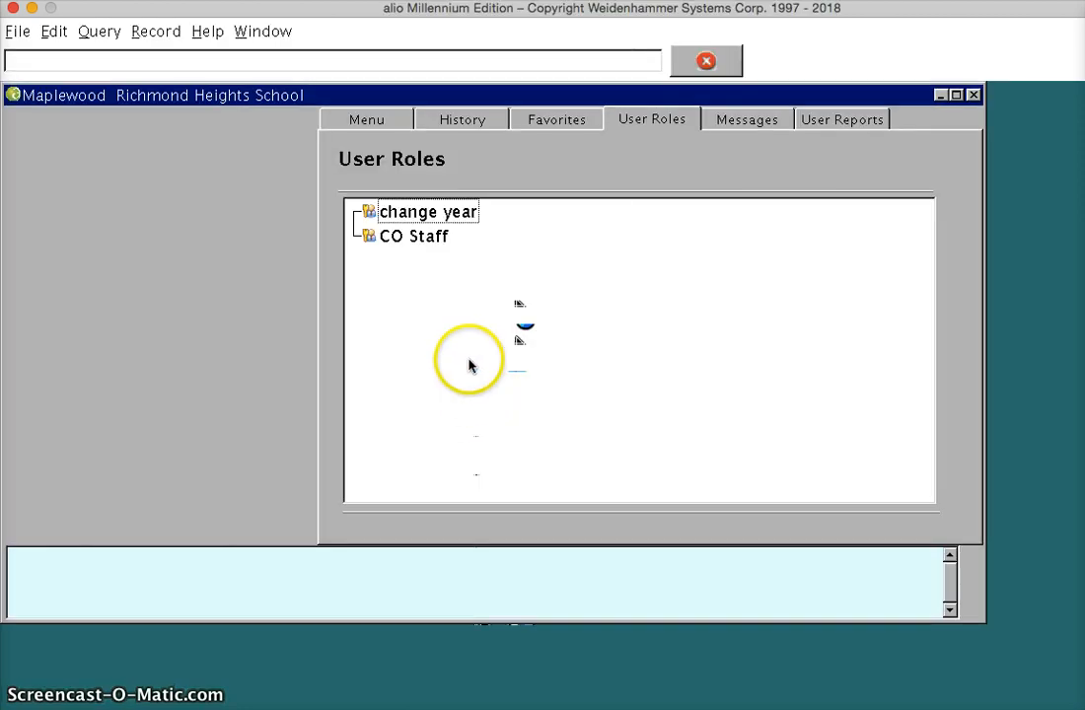
pyautogui.click(411, 237)
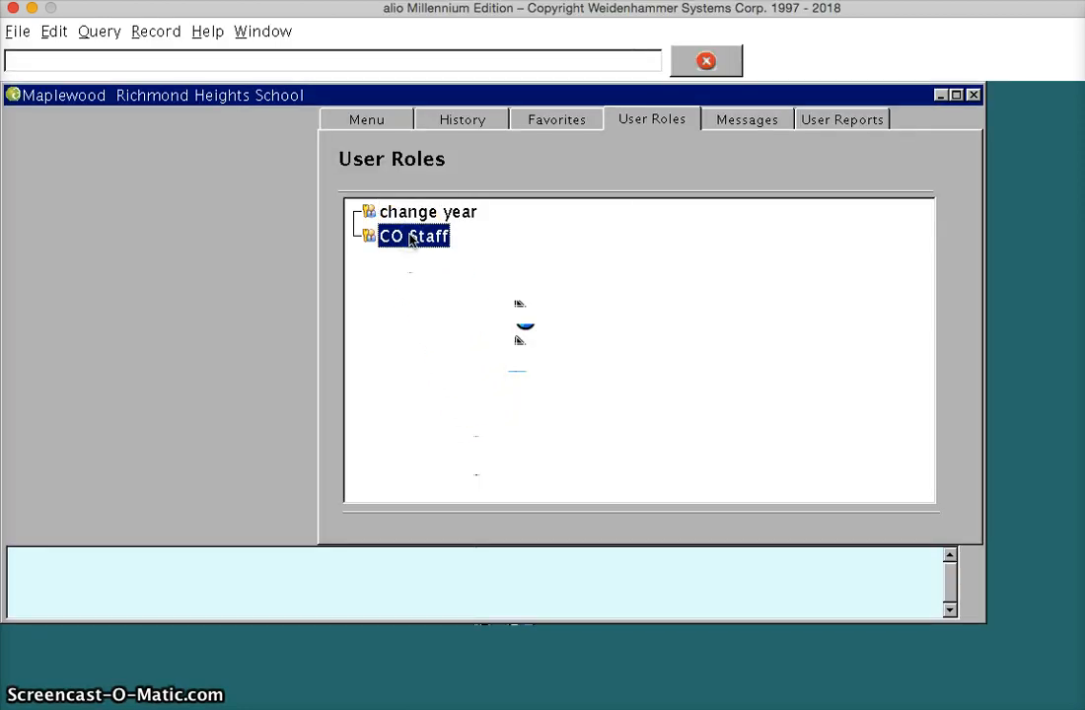
pyautogui.click(408, 214)
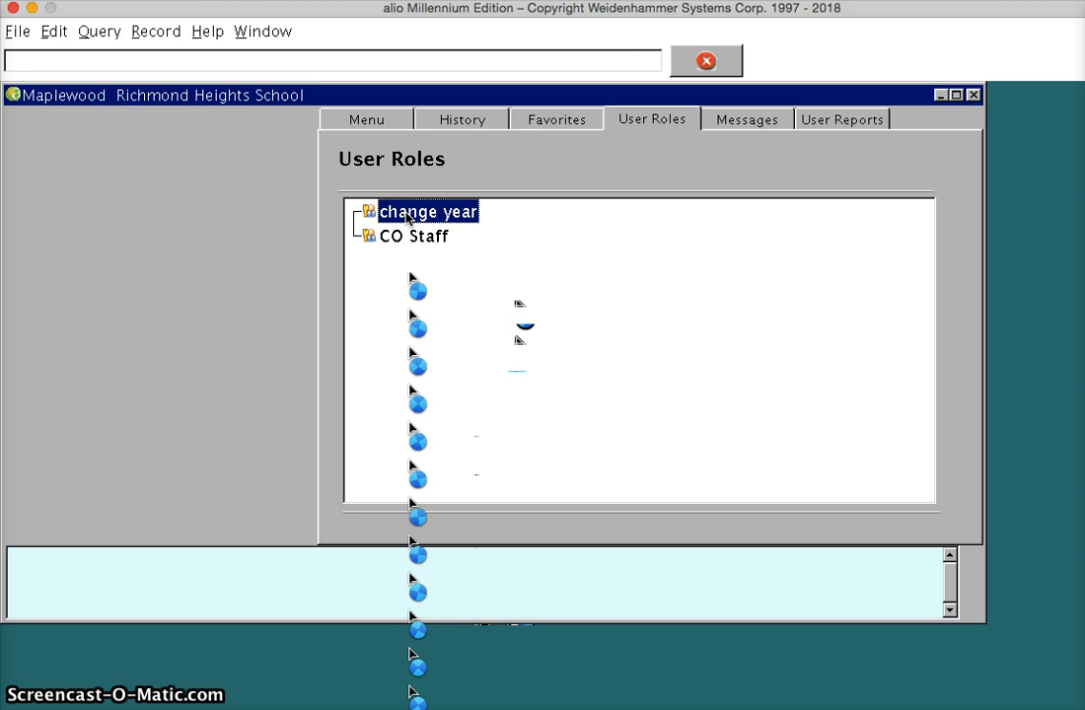
pyautogui.doubleClick(407, 214)
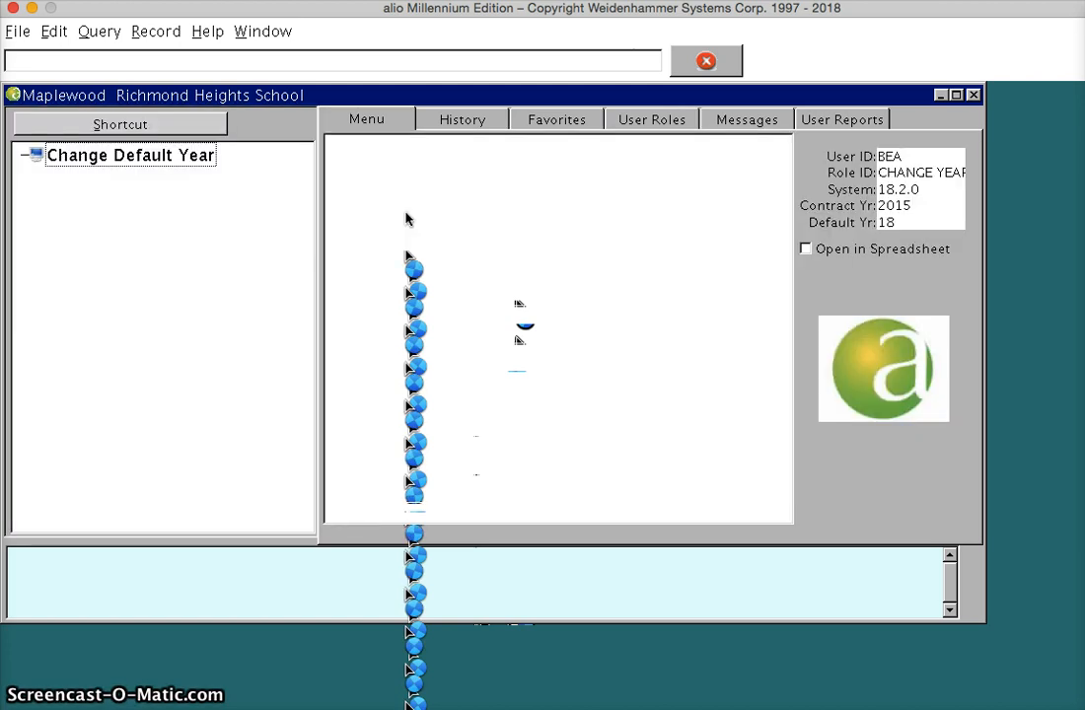
# Set the default year to 19 in Change Default Year, save it and close the form.
pyautogui.click(124, 155)
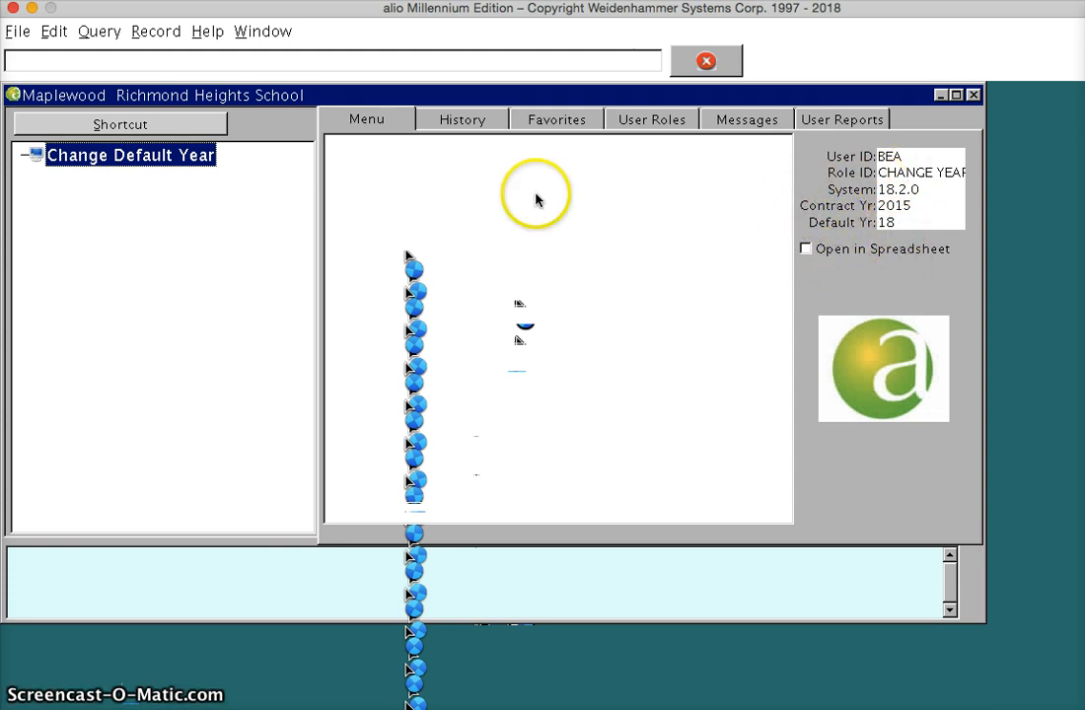
pyautogui.doubleClick(155, 157)
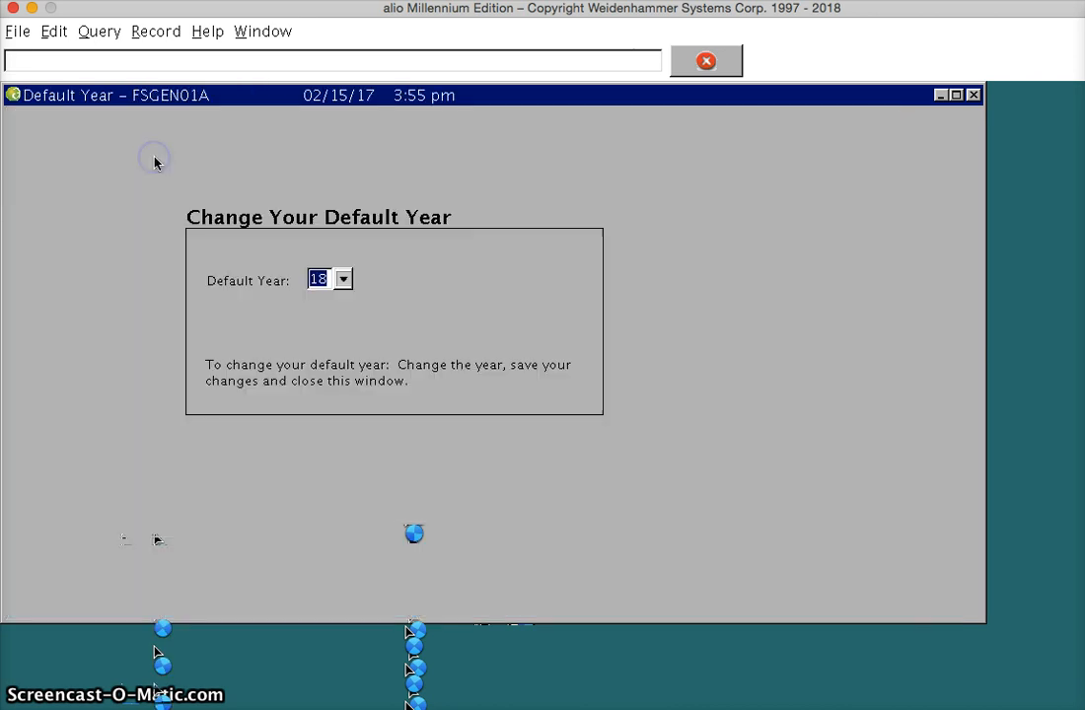
pyautogui.click(342, 283)
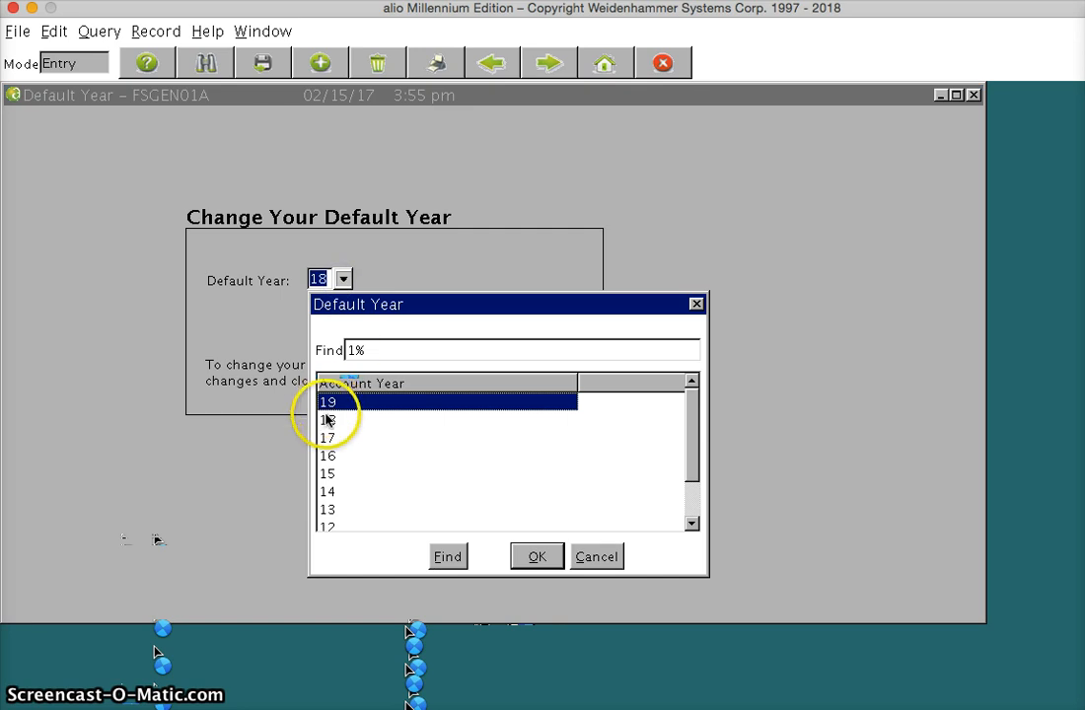
pyautogui.doubleClick(331, 410)
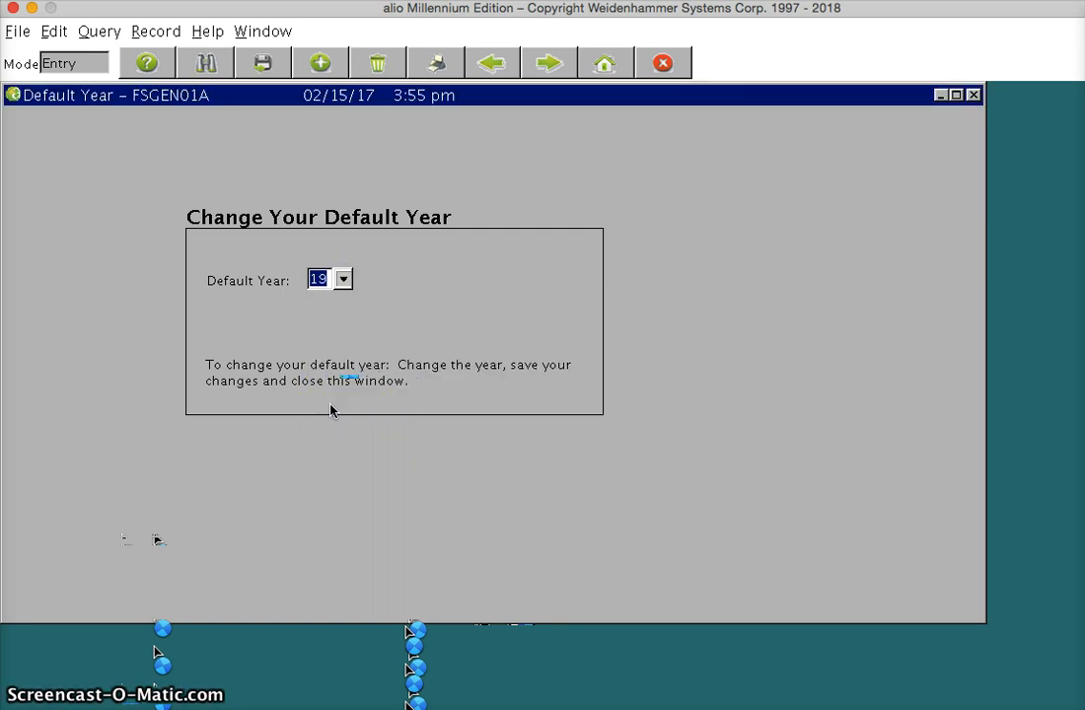
pyautogui.click(262, 63)
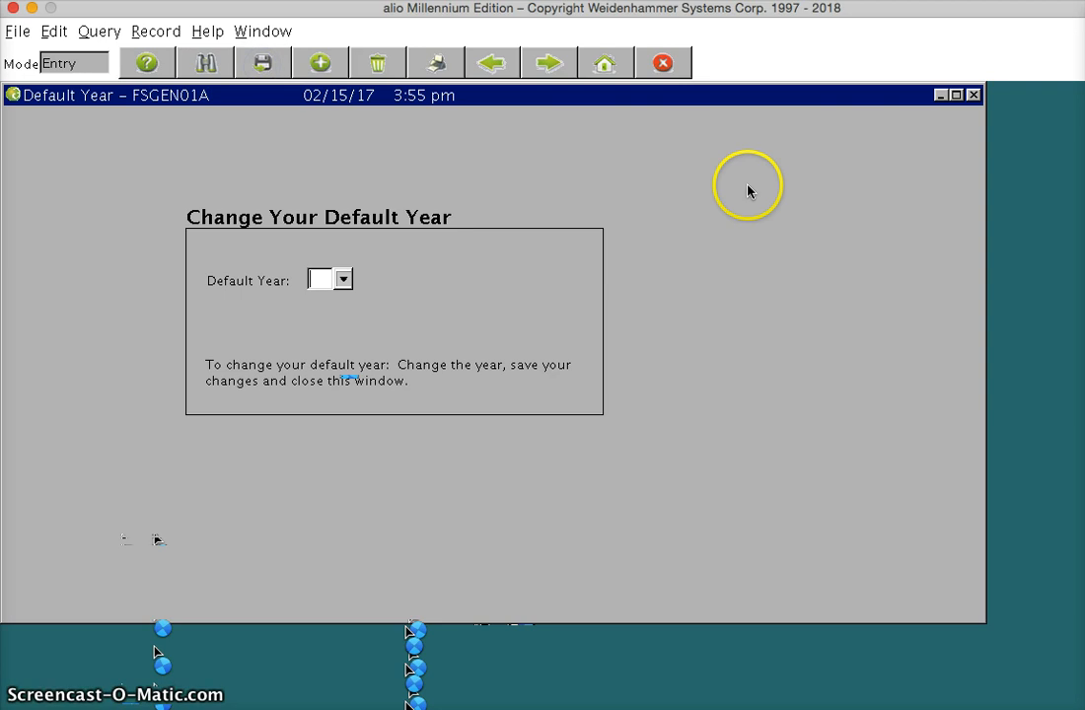
pyautogui.click(973, 95)
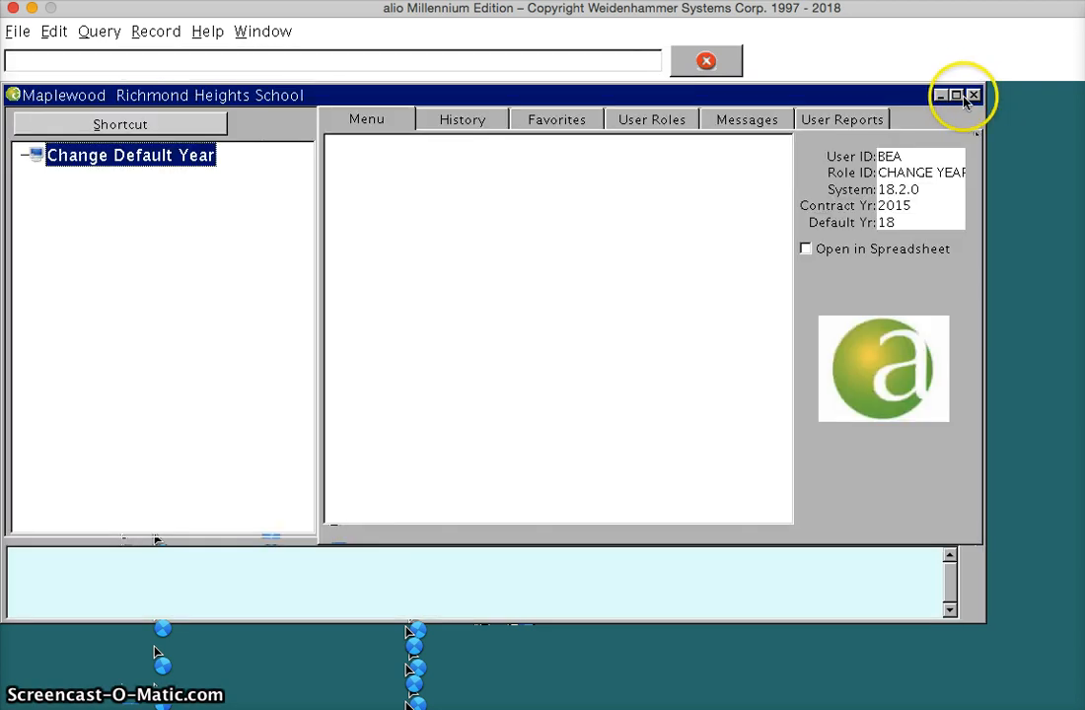
# Close all programs and log on again with the username, the account password and the database alio.
pyautogui.click(706, 62)
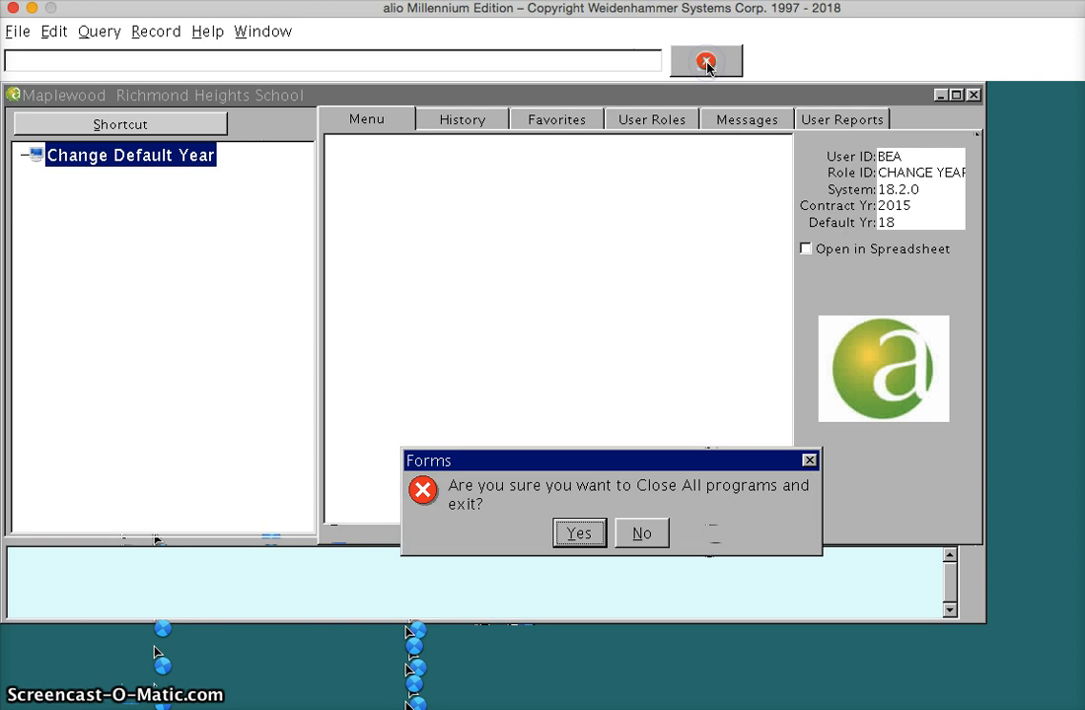
pyautogui.click(581, 532)
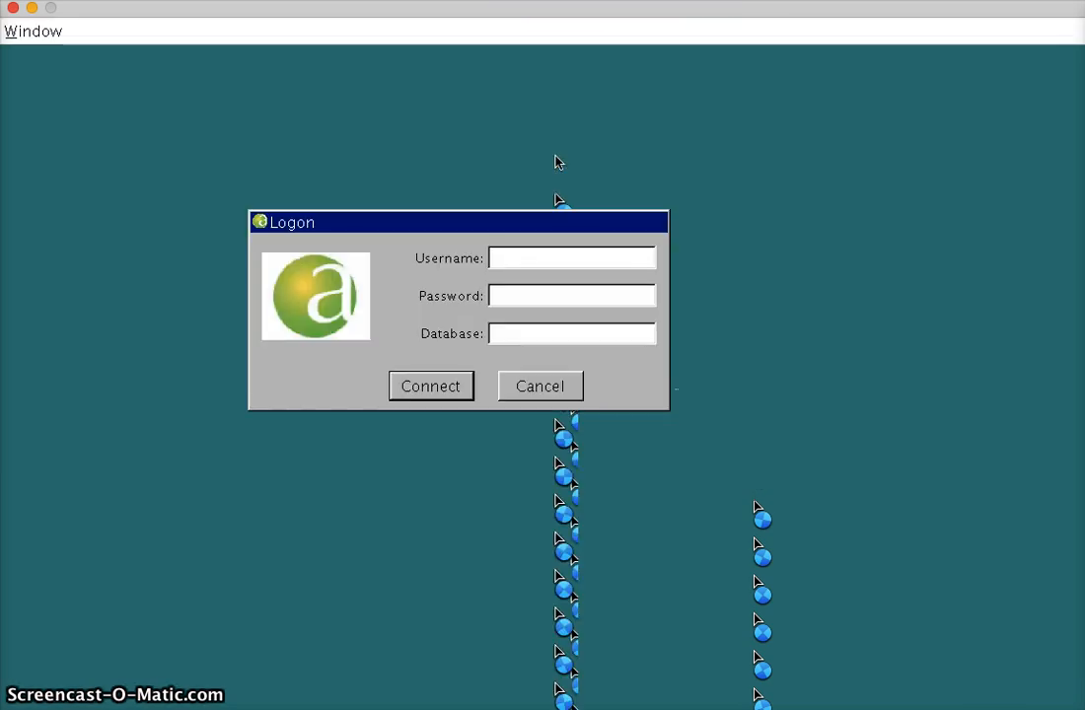
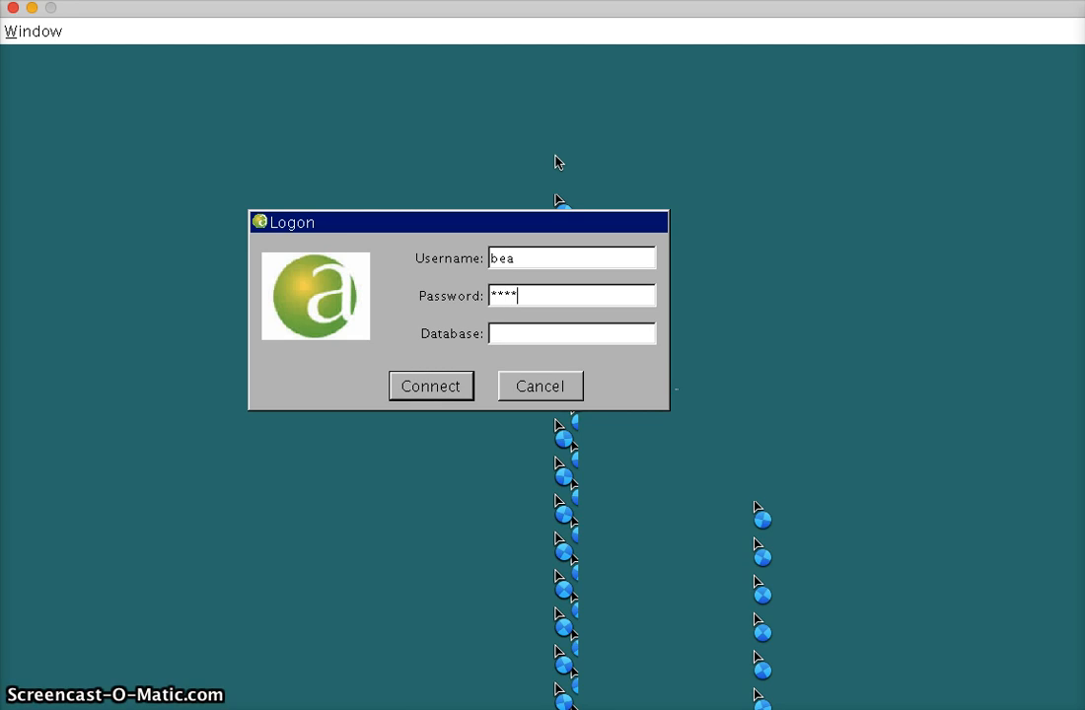
pyautogui.press('Return')
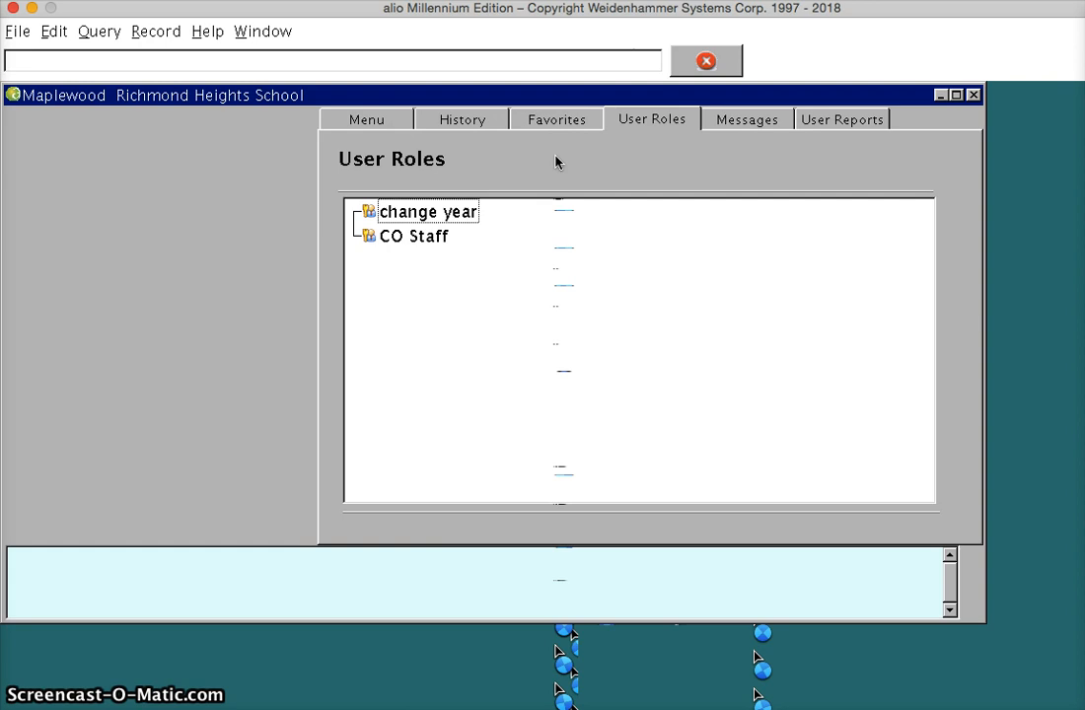
# Enter the CO Staff user role and open Budget Manager Entry from the Budget Entry group.
pyautogui.click(427, 240)
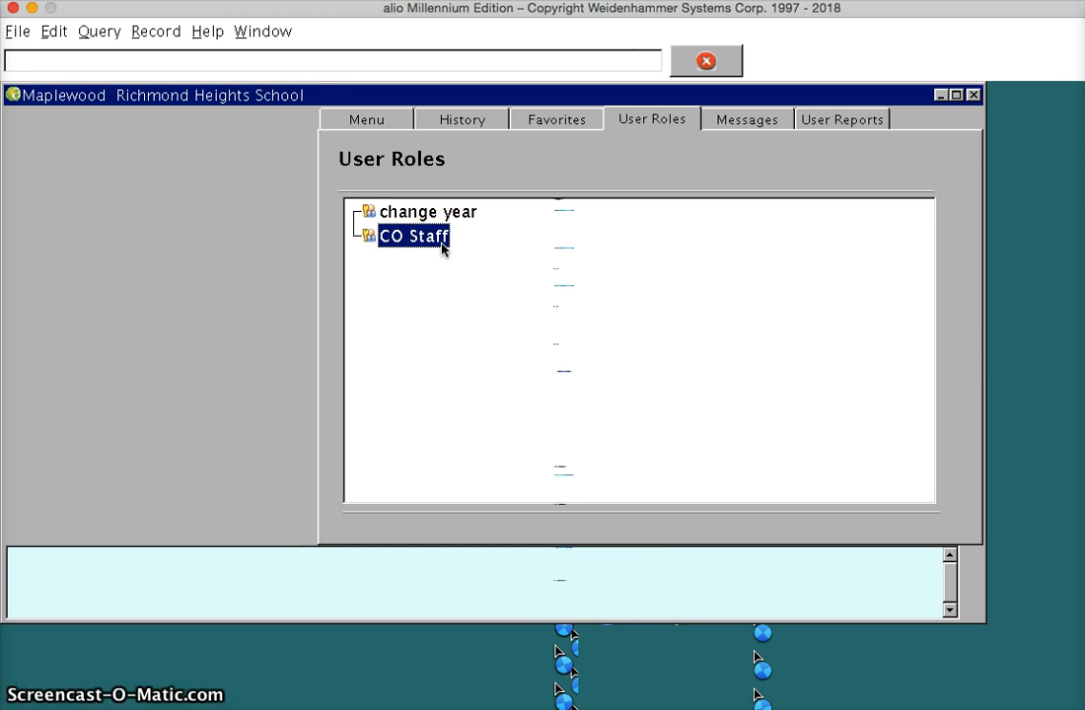
pyautogui.doubleClick(443, 248)
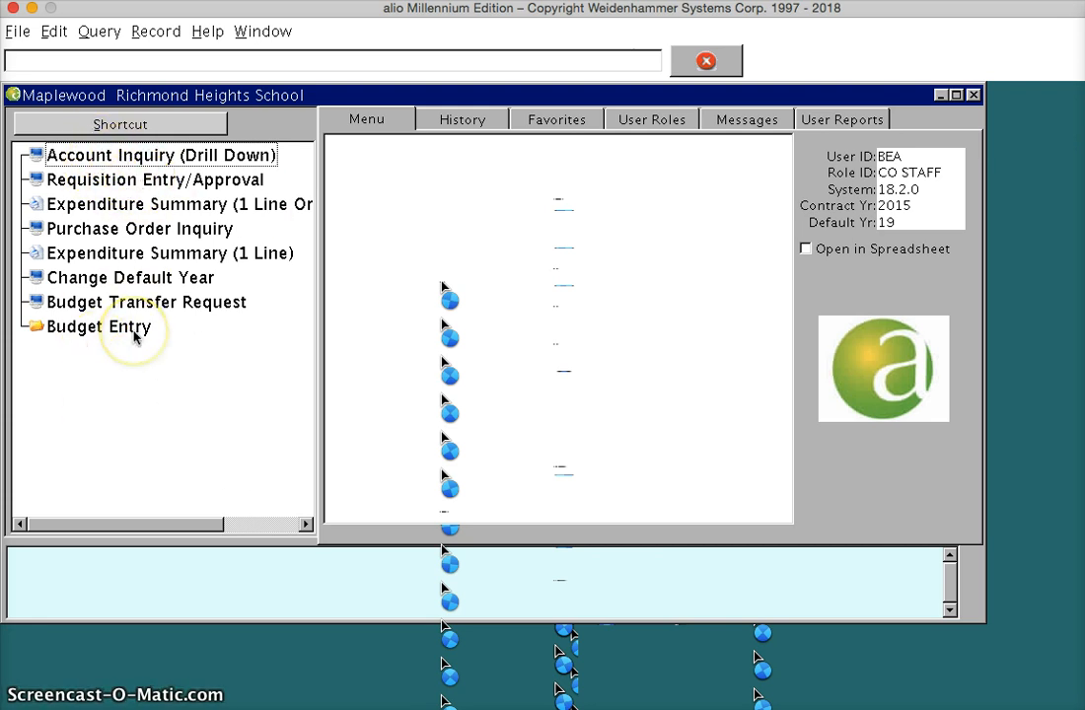
pyautogui.click(78, 327)
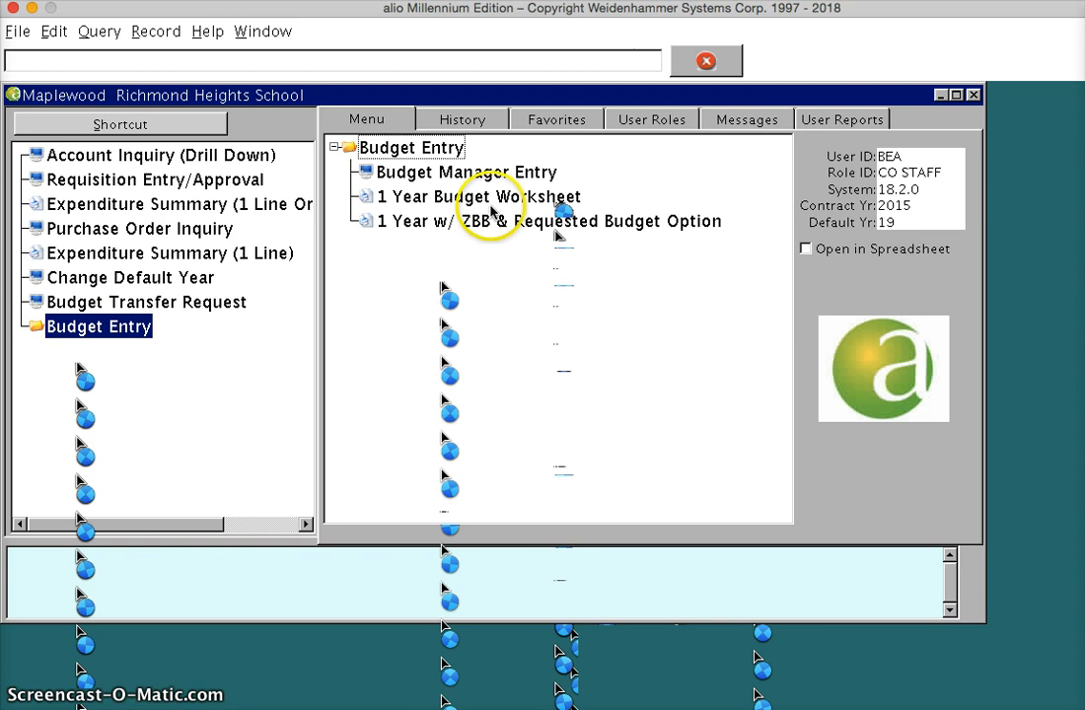
pyautogui.click(463, 175)
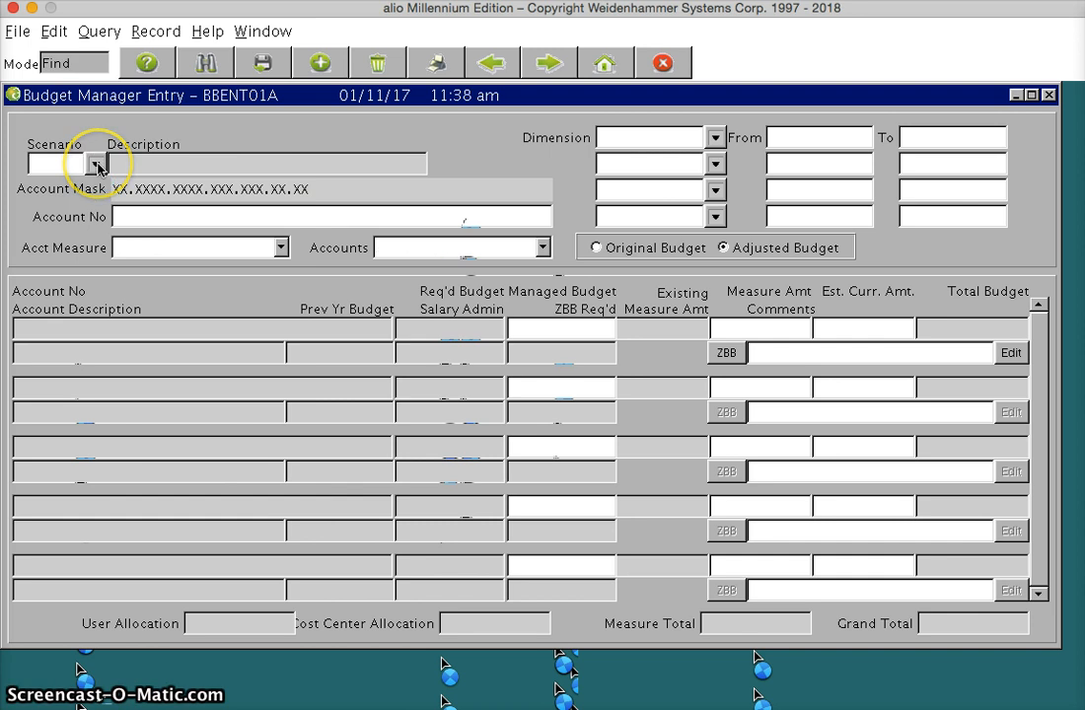
# Choose scenario 19-A, FY19 Scenario A, for the budget entry.
pyautogui.click(97, 166)
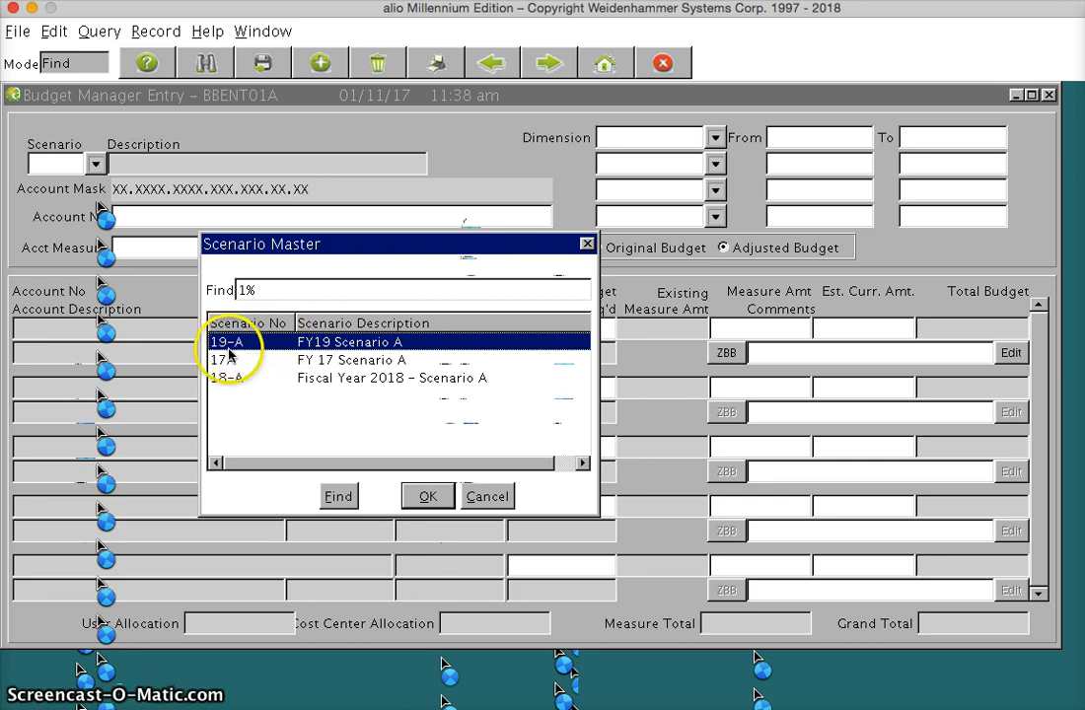
pyautogui.click(422, 498)
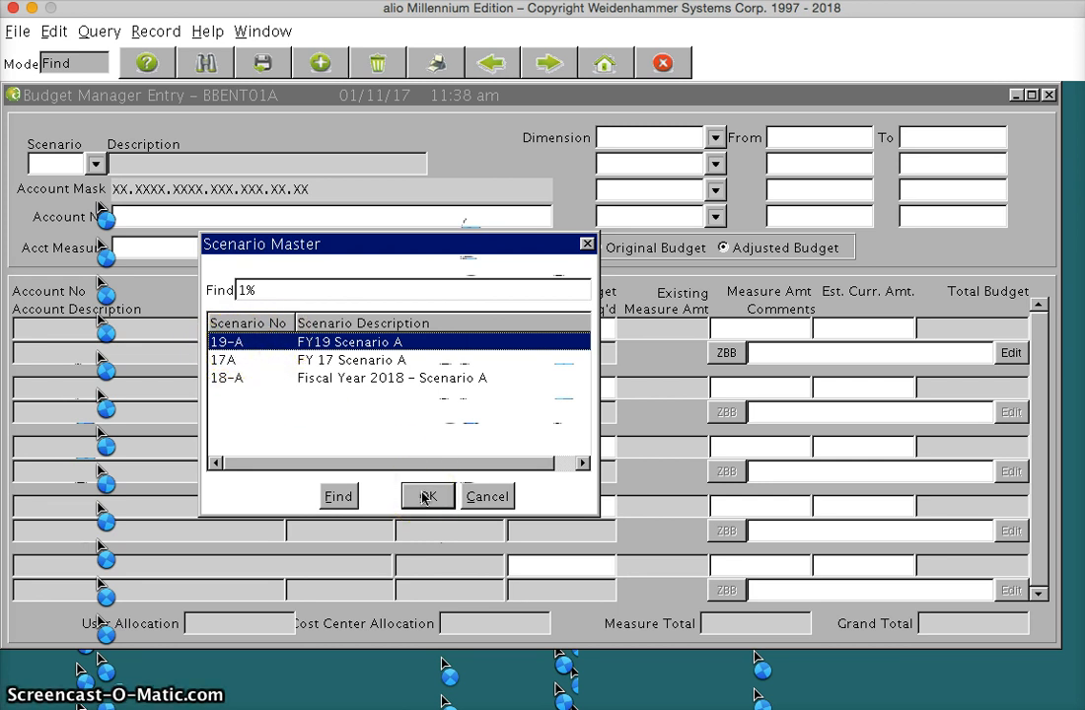
pyautogui.doubleClick(264, 343)
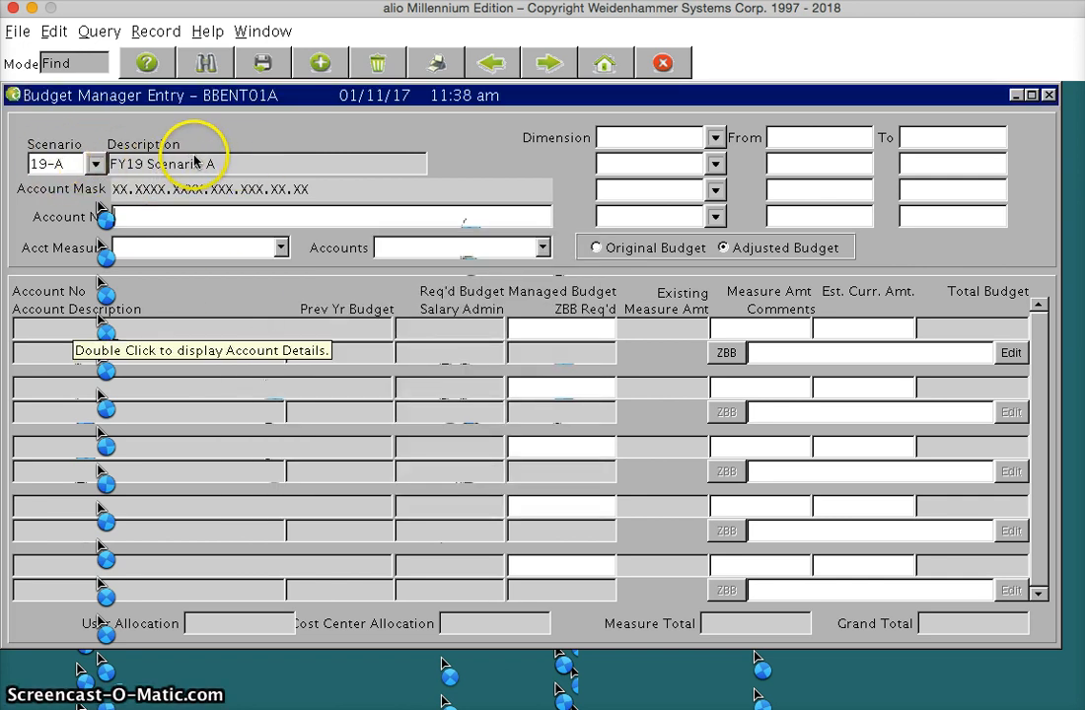
# Switch the budget basis between Original Budget and Adjusted Budget to demonstrate both options.
pyautogui.click(597, 249)
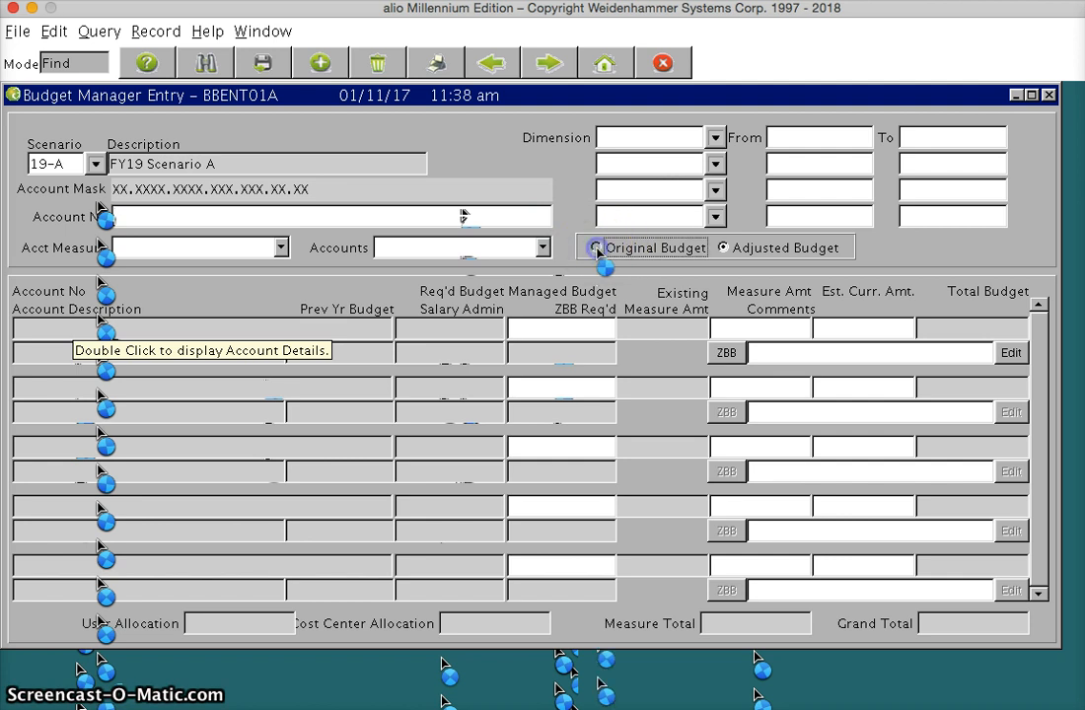
pyautogui.click(725, 249)
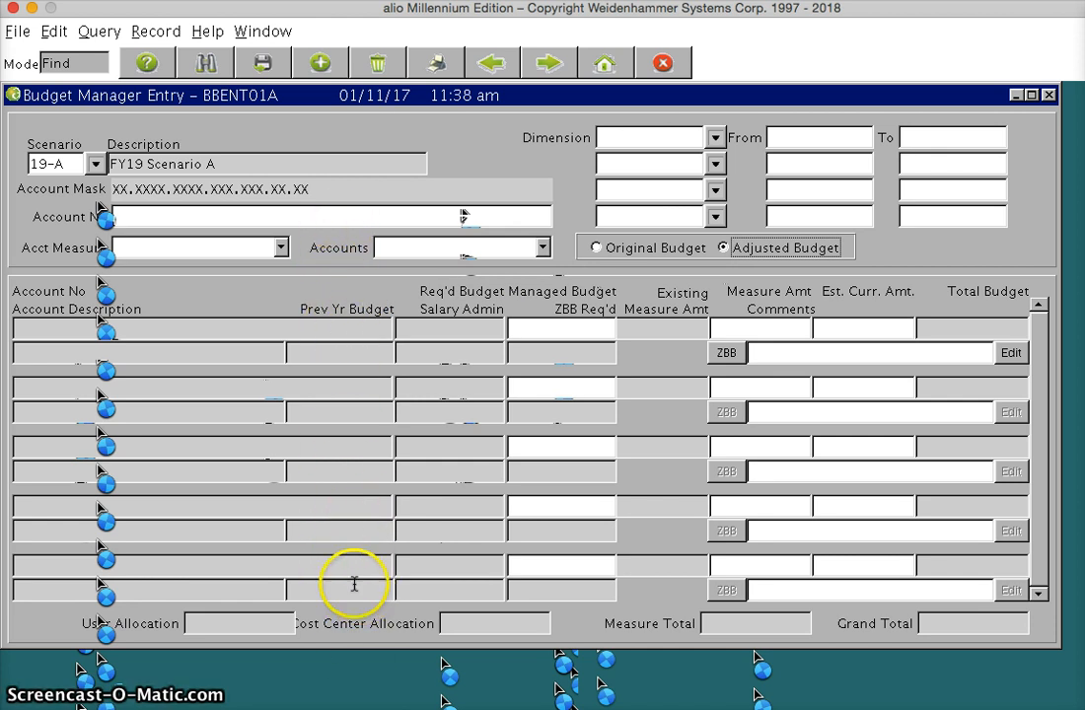
pyautogui.click(725, 247)
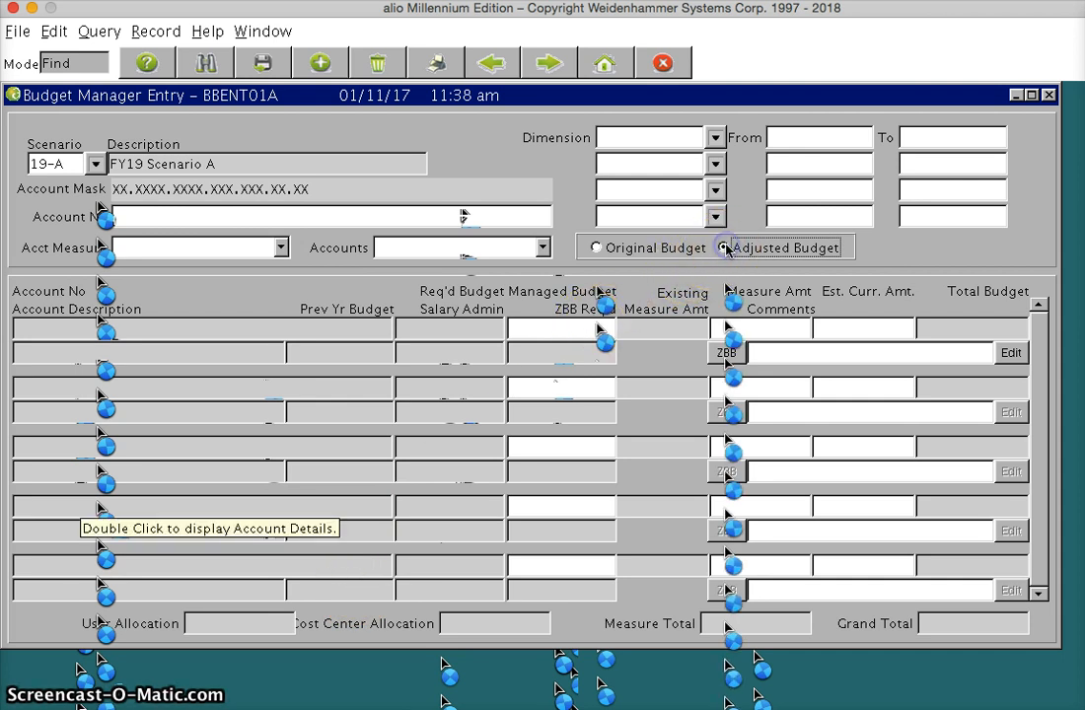
pyautogui.click(725, 247)
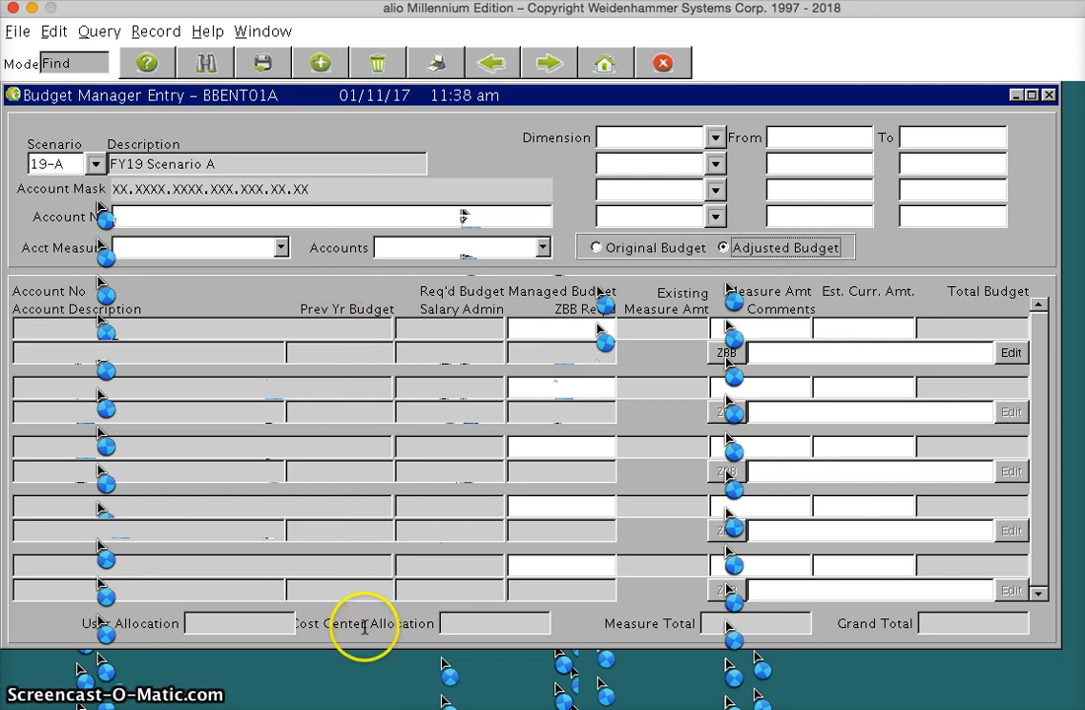
pyautogui.click(595, 248)
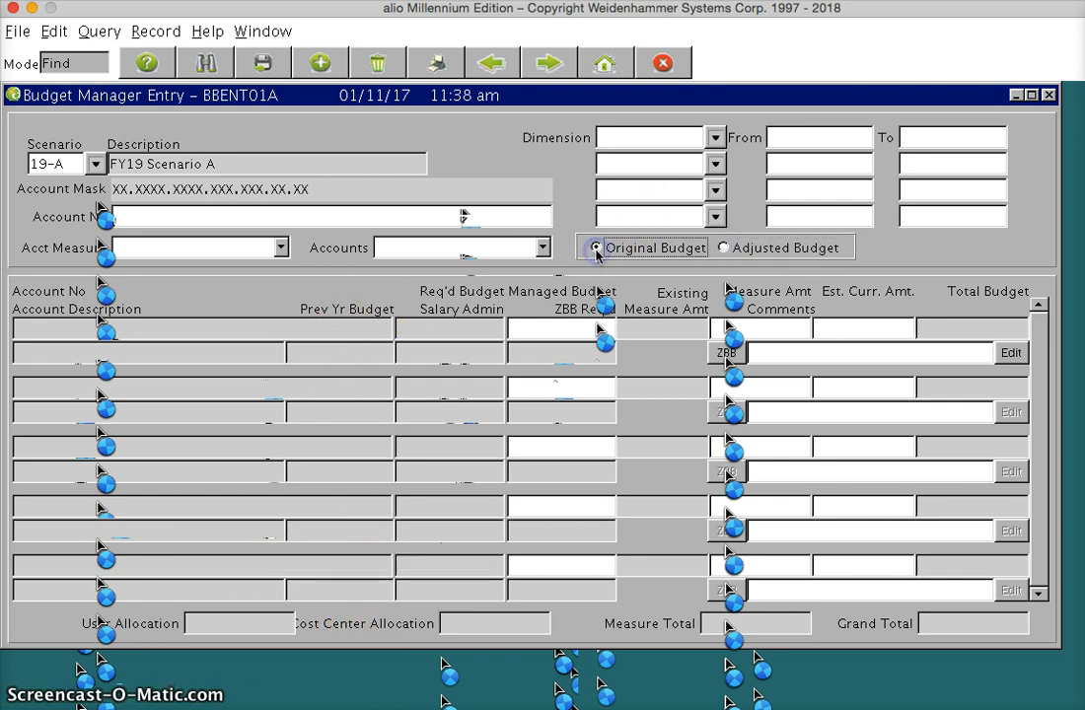
# Find the scenario's accounts using Adjusted Budget and open the ZBB detail for ELEM TECH SUPPLIES.
pyautogui.click(725, 250)
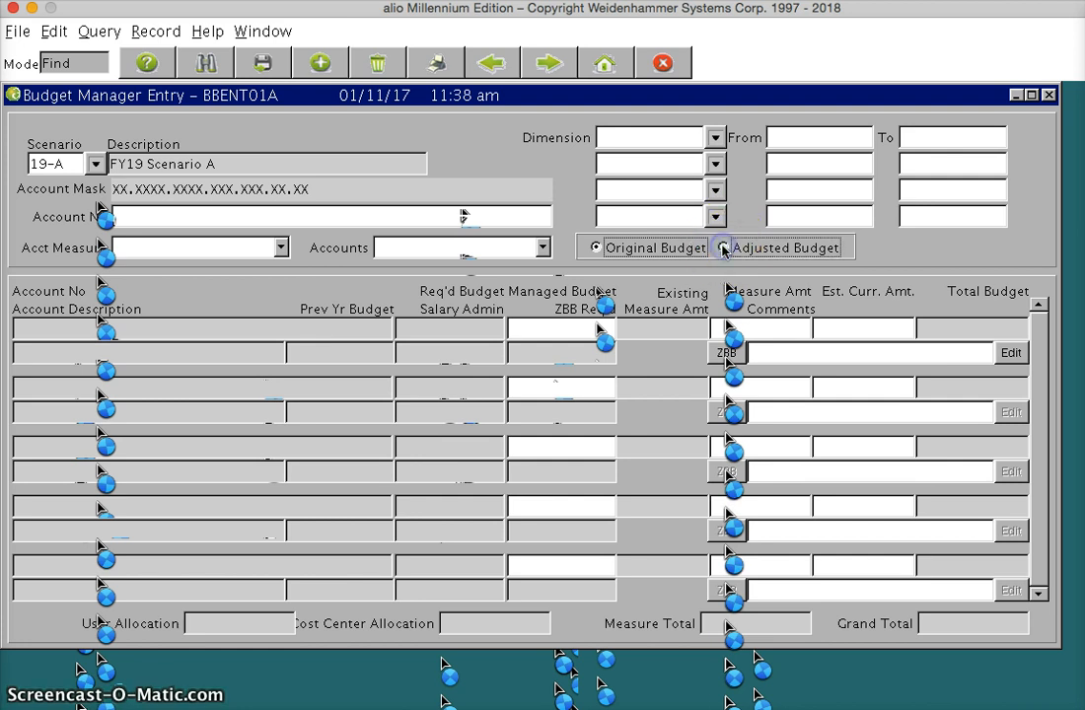
pyautogui.click(205, 64)
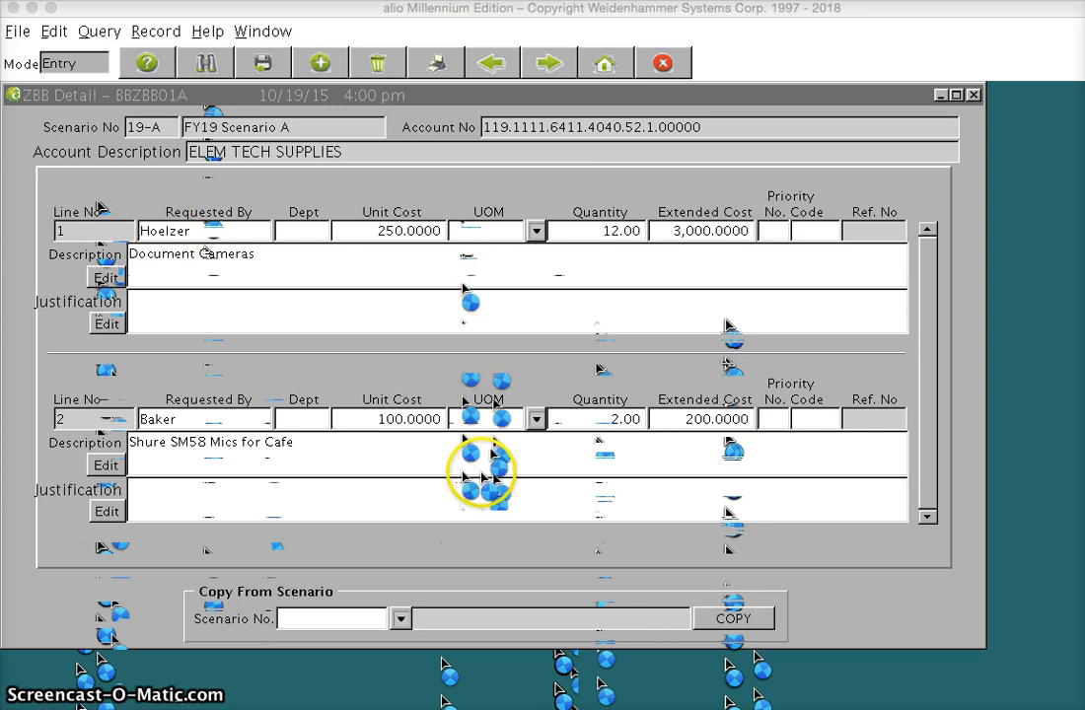
# Add a ZBB line for "Microphone Stands" with the requester's name, unit cost 25 and quantity 2.
pyautogui.click(325, 70)
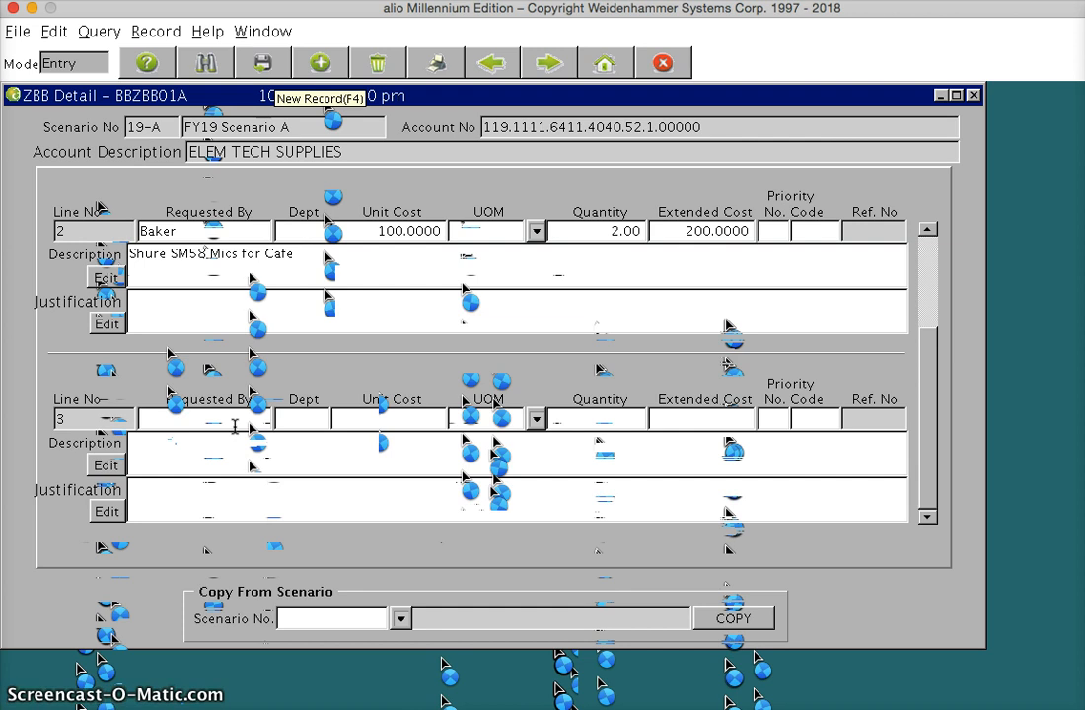
pyautogui.write('Baker')
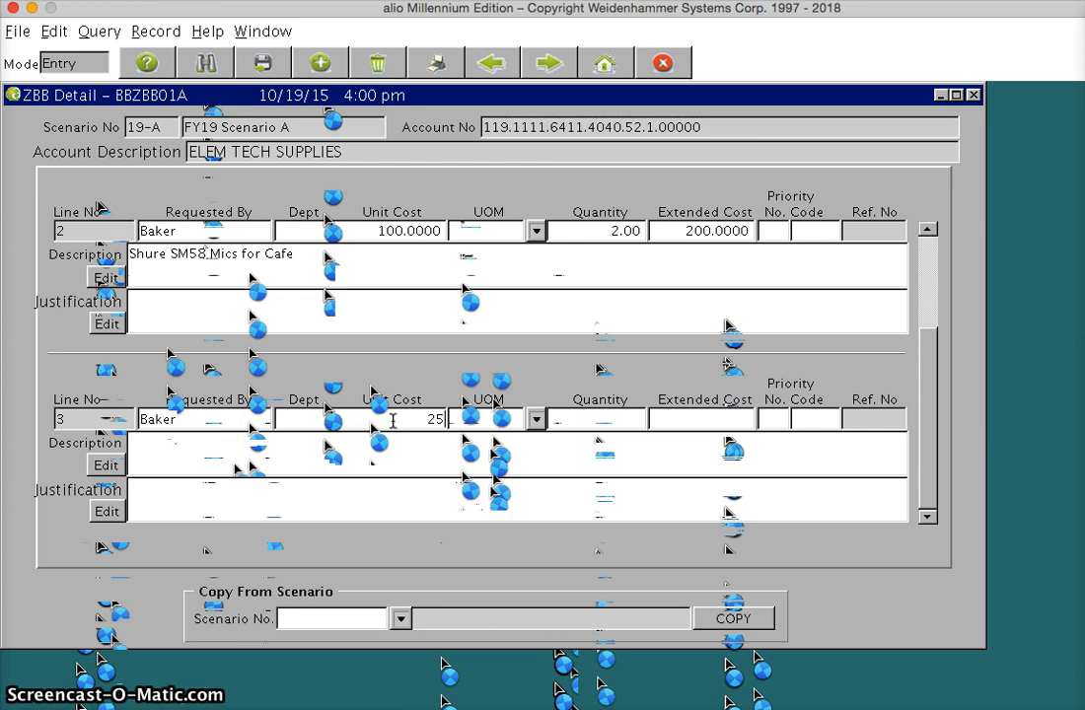
pyautogui.press('Tab')
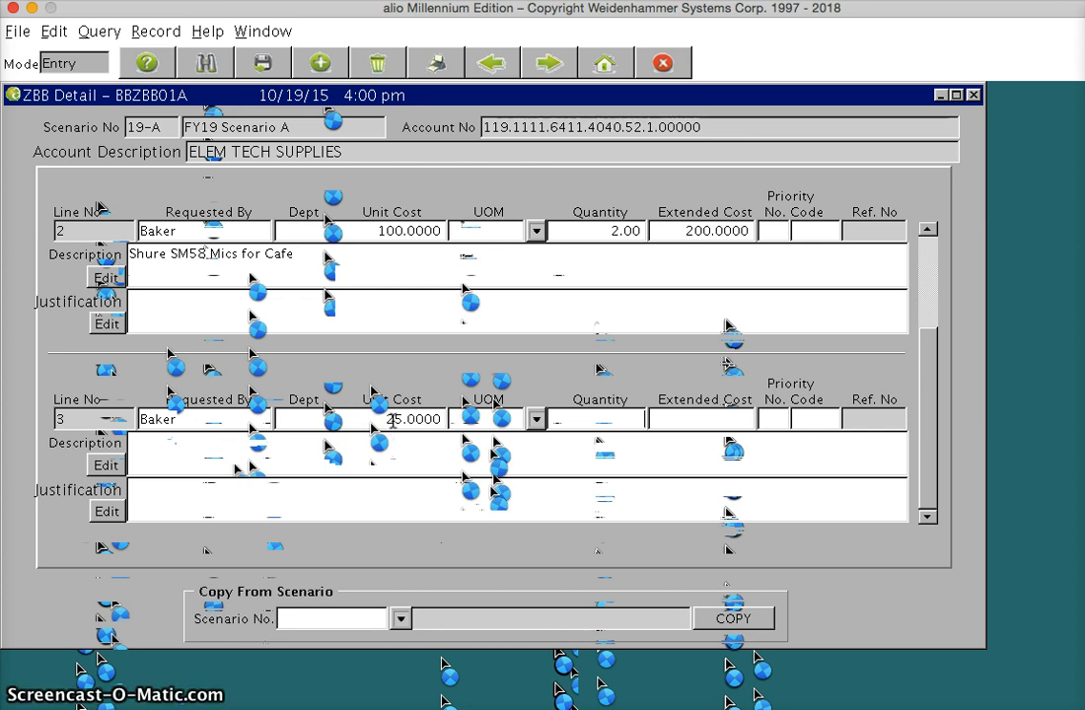
pyautogui.press('Tab')
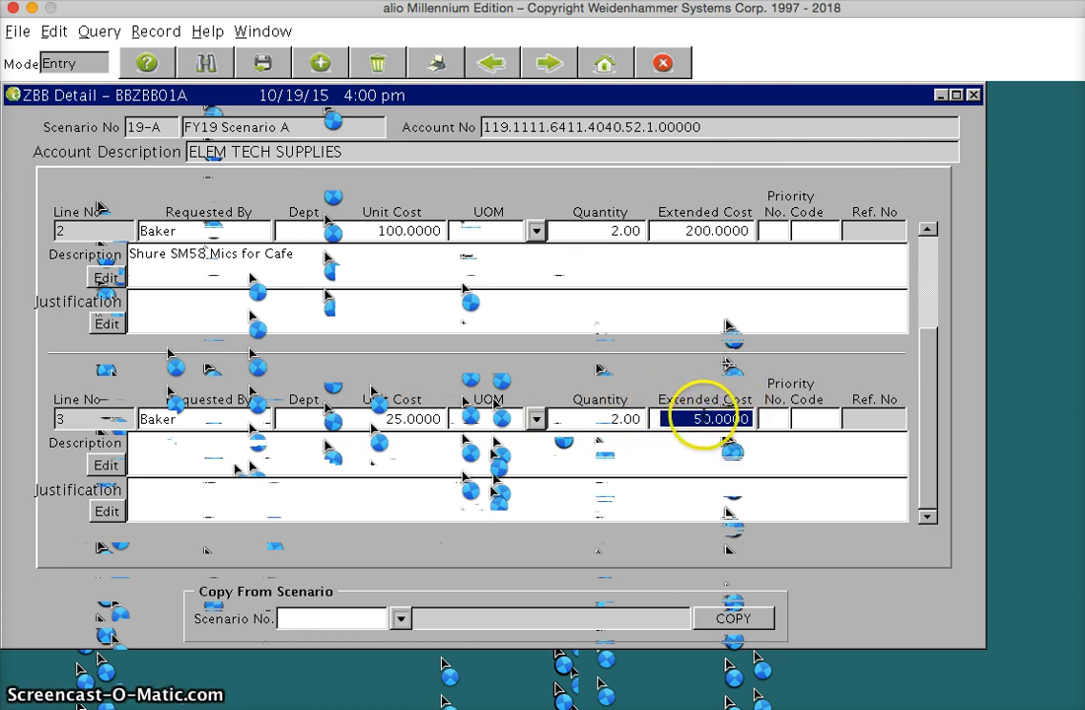
pyautogui.click(444, 456)
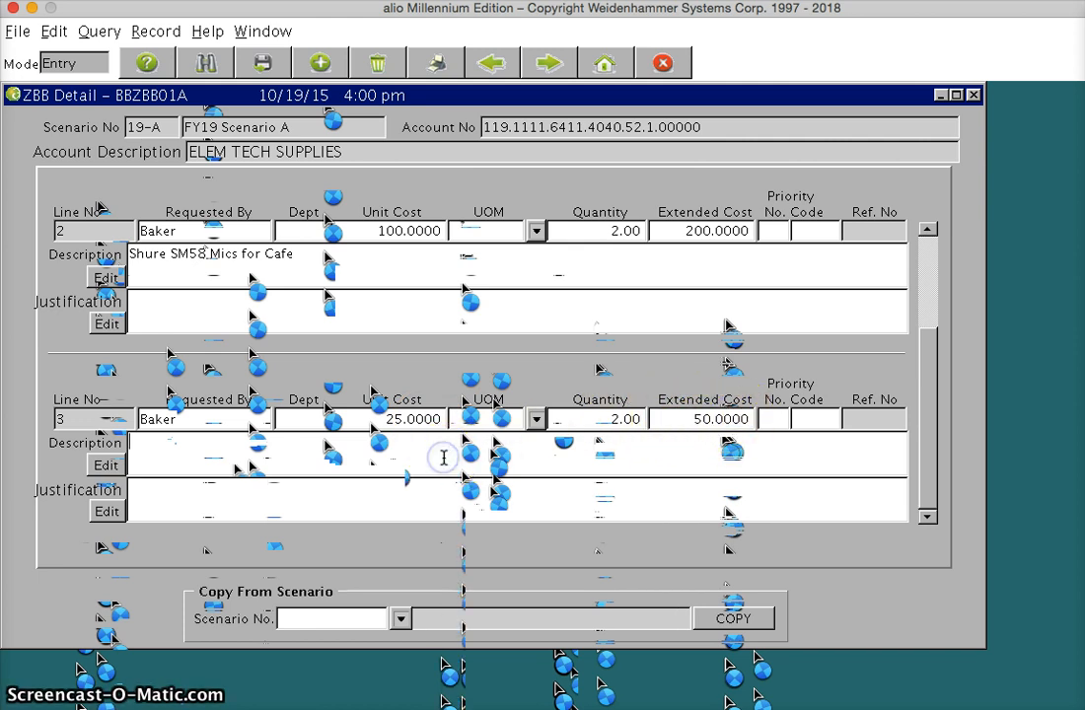
pyautogui.write('Microphone Stands')
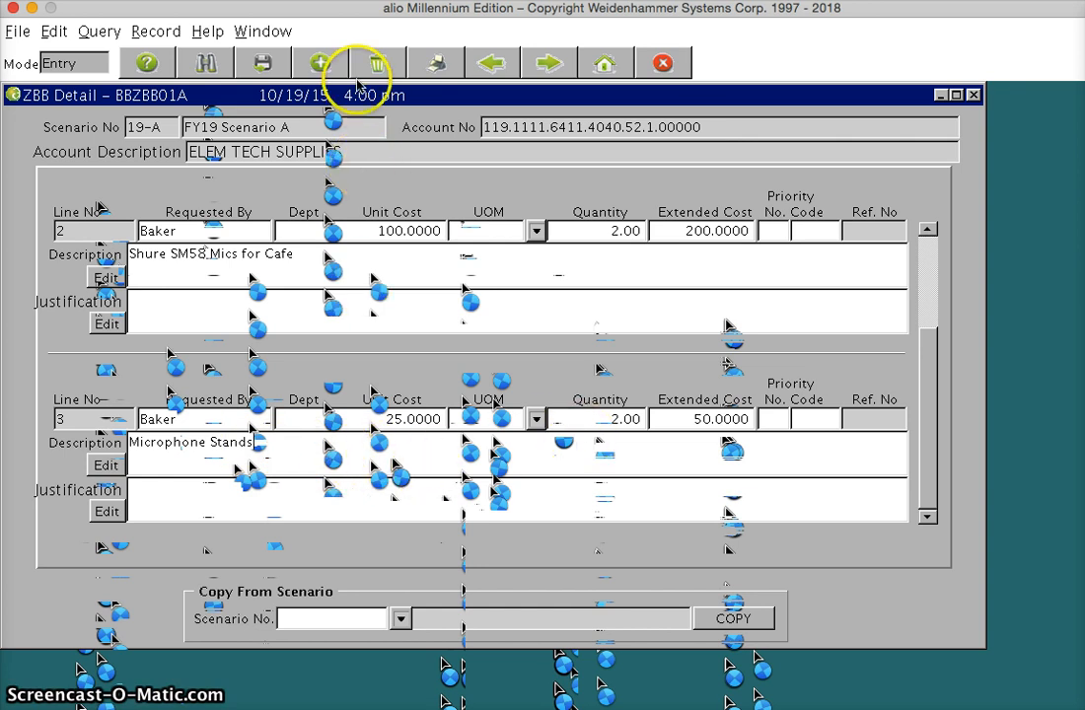
# Add a ZBB line for "Headphones for classrooms" with the requester's name, unit cost 20 and quantity 30.
pyautogui.click(321, 62)
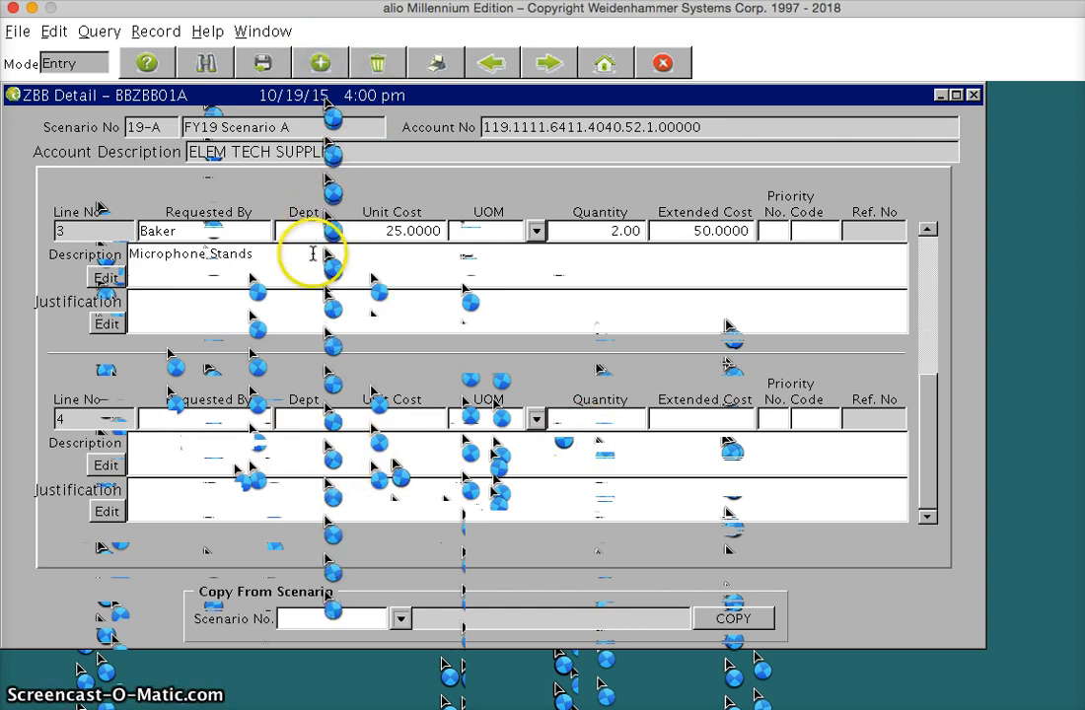
pyautogui.write('Baker')
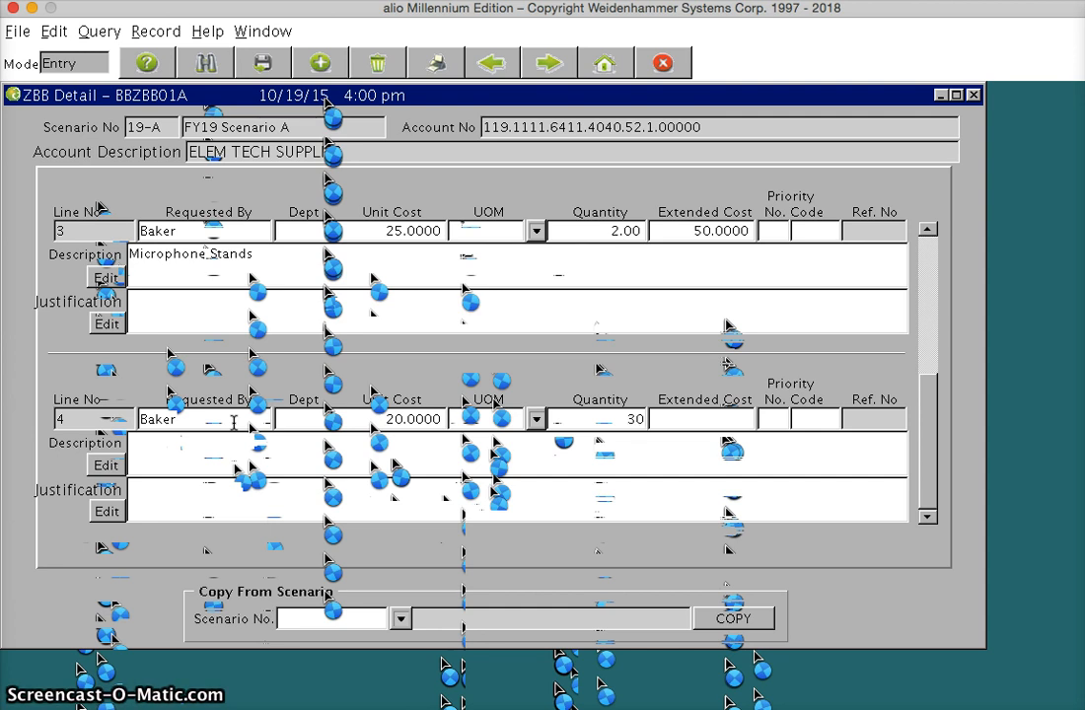
pyautogui.press('Tab')
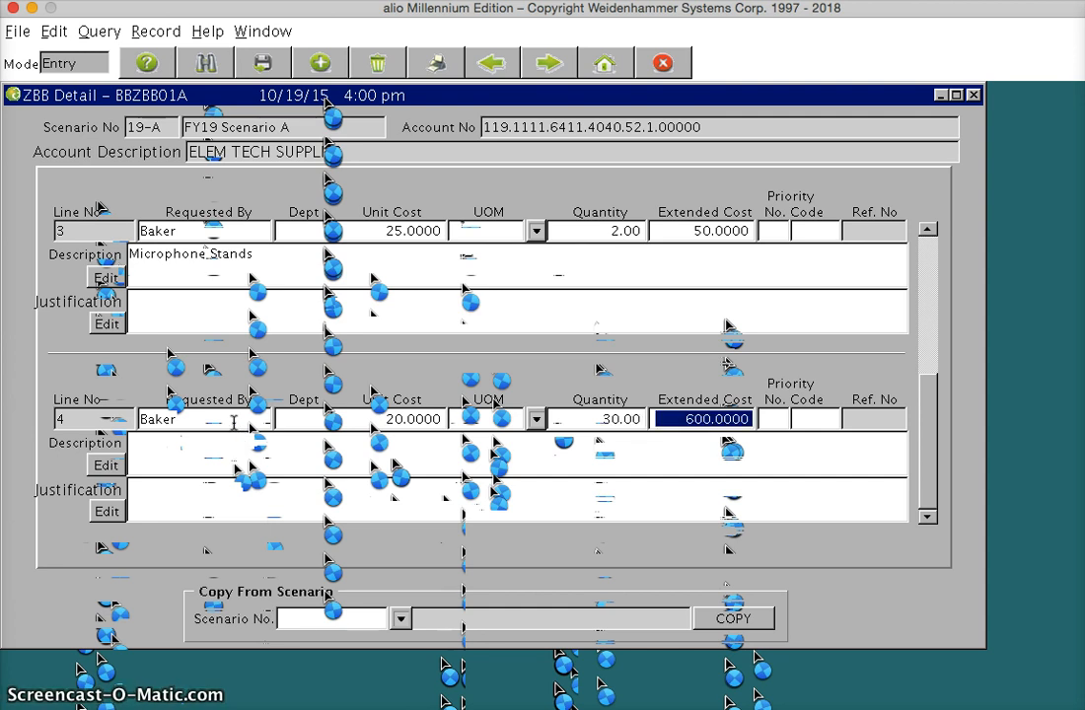
pyautogui.click(211, 462)
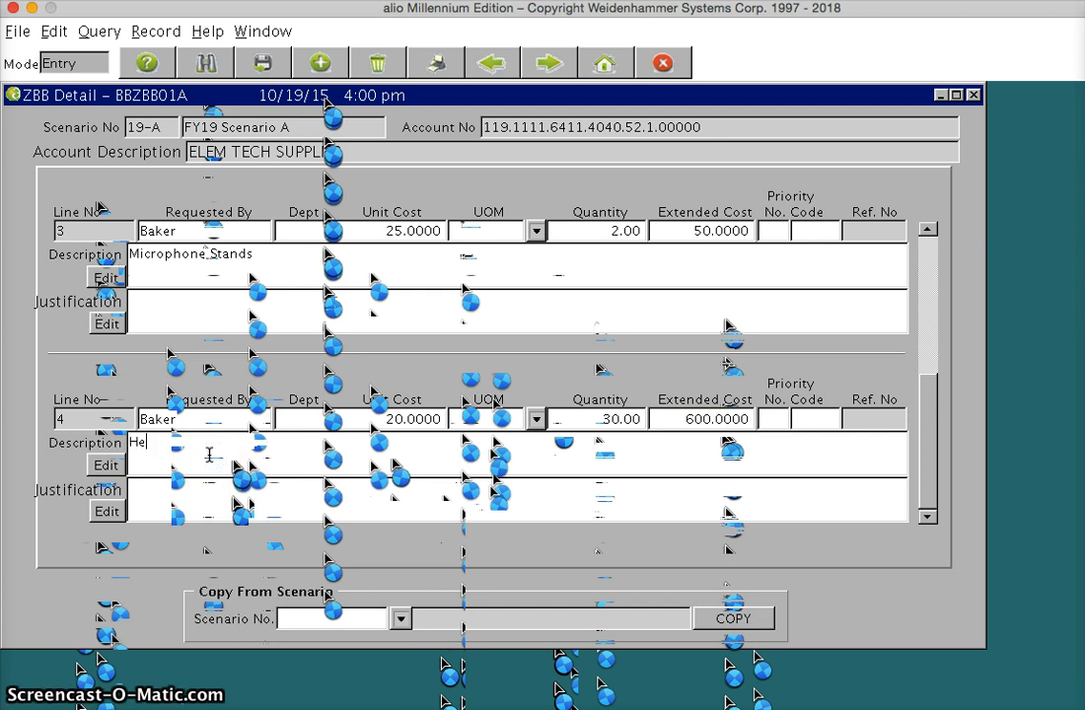
pyautogui.write('Headphones for classr')
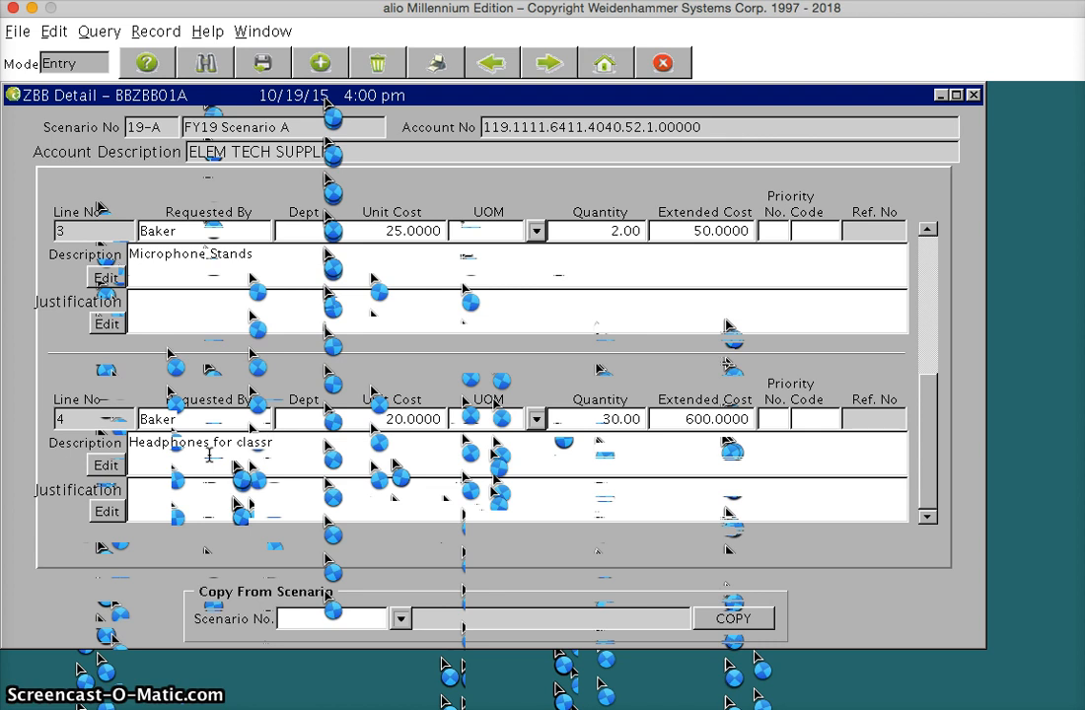
pyautogui.write('ooms')
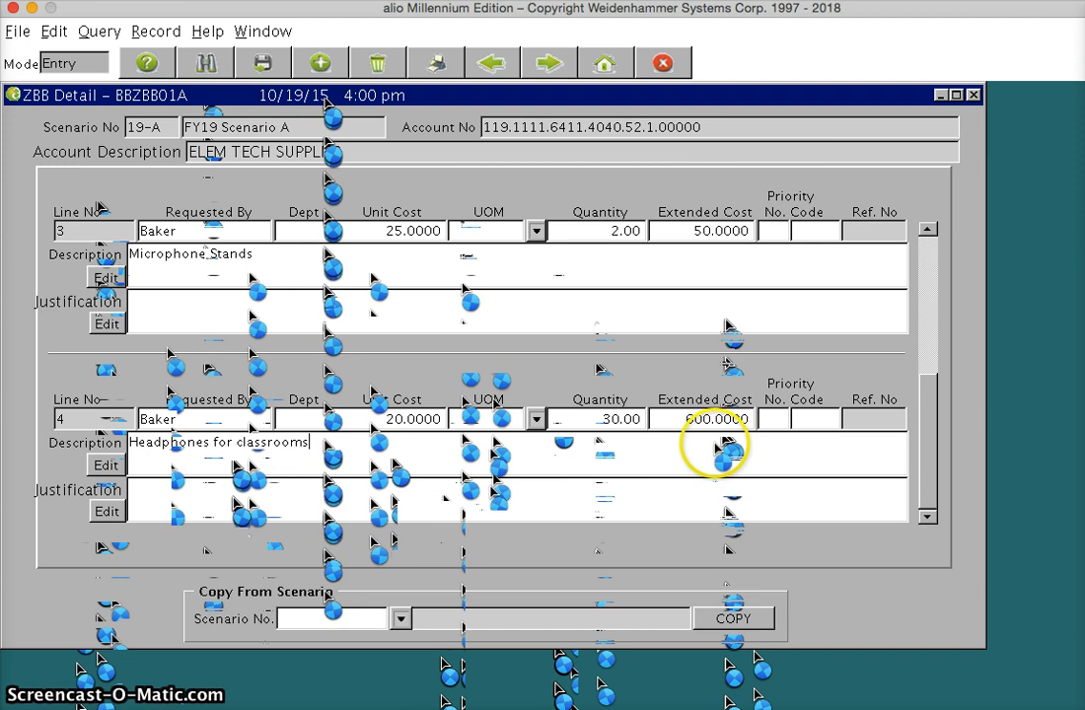
# Save the new ZBB lines for ELEM TECH SUPPLIES and close the ZBB detail.
pyautogui.press('super+a')
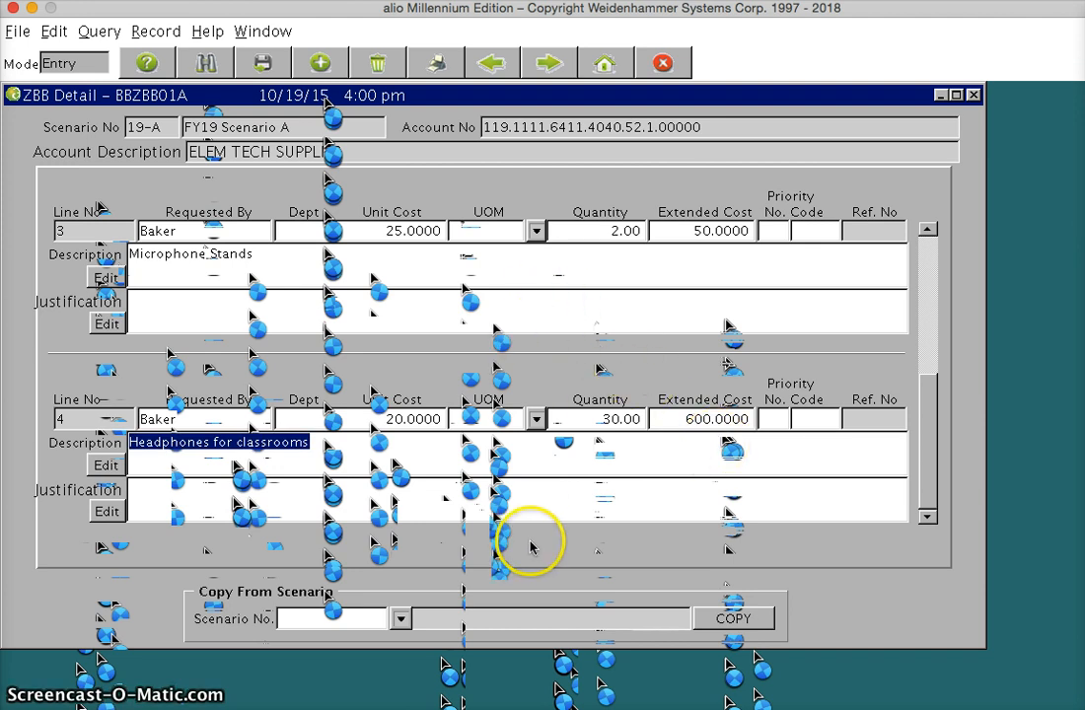
pyautogui.click(262, 71)
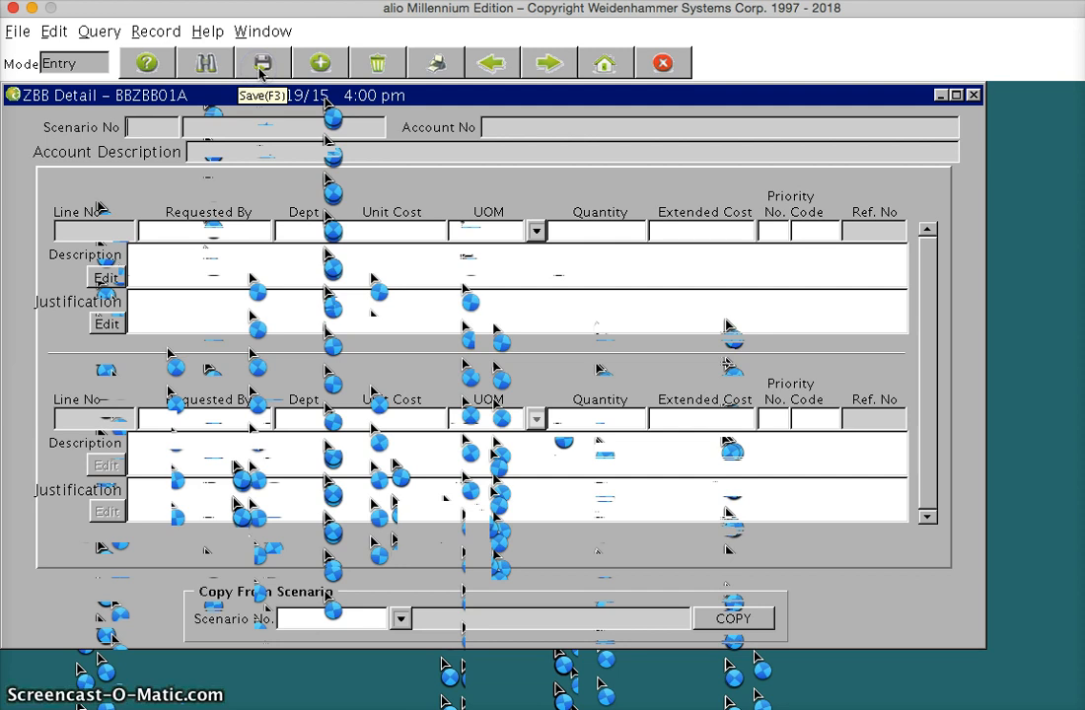
pyautogui.click(973, 95)
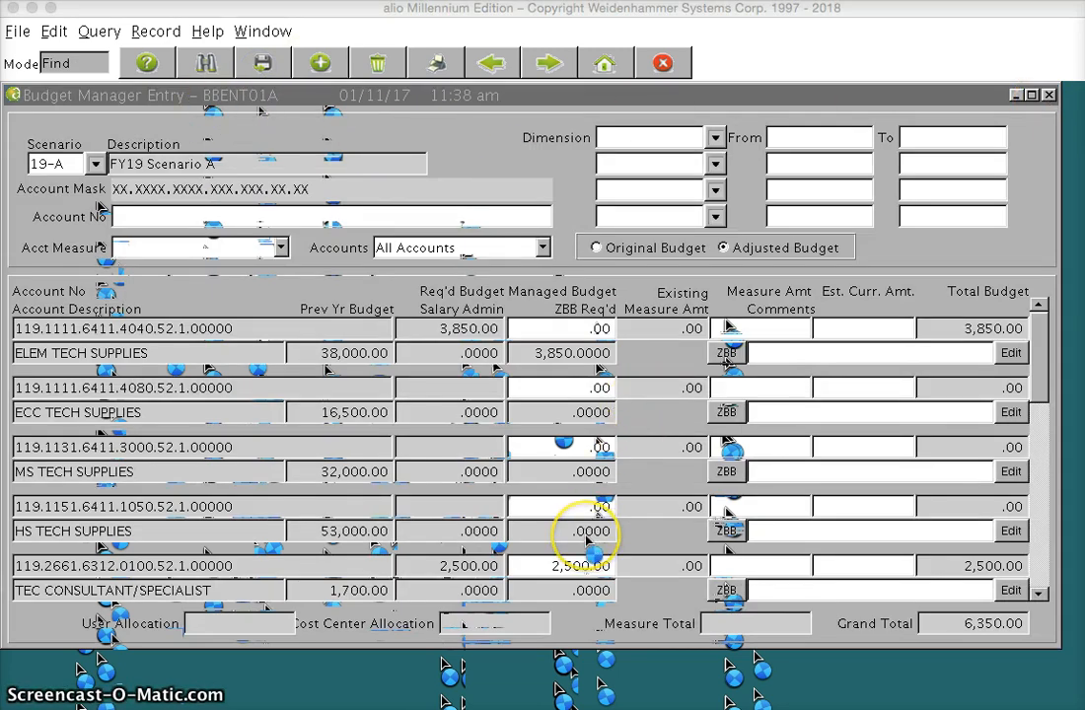
# Set the managed budget for TEC CONSULTANT/SPECIALIST to 2000, then save and close the budget entry form.
pyautogui.scroll(-3, 586, 534)
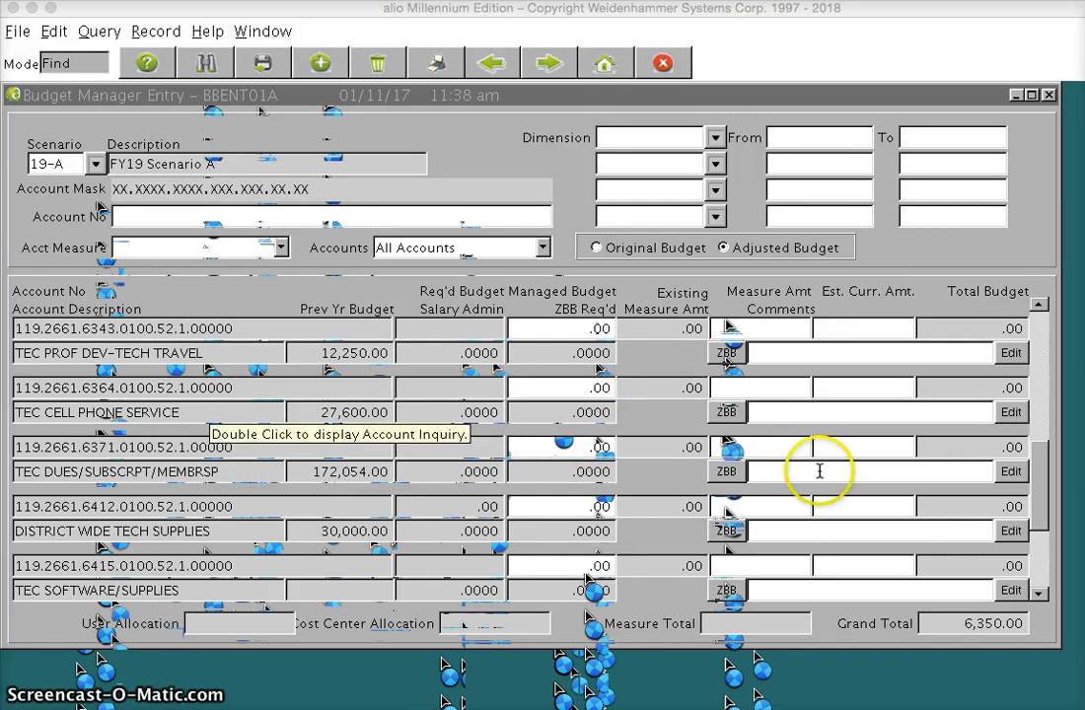
pyautogui.click(1040, 306)
pyautogui.click(1041, 306)
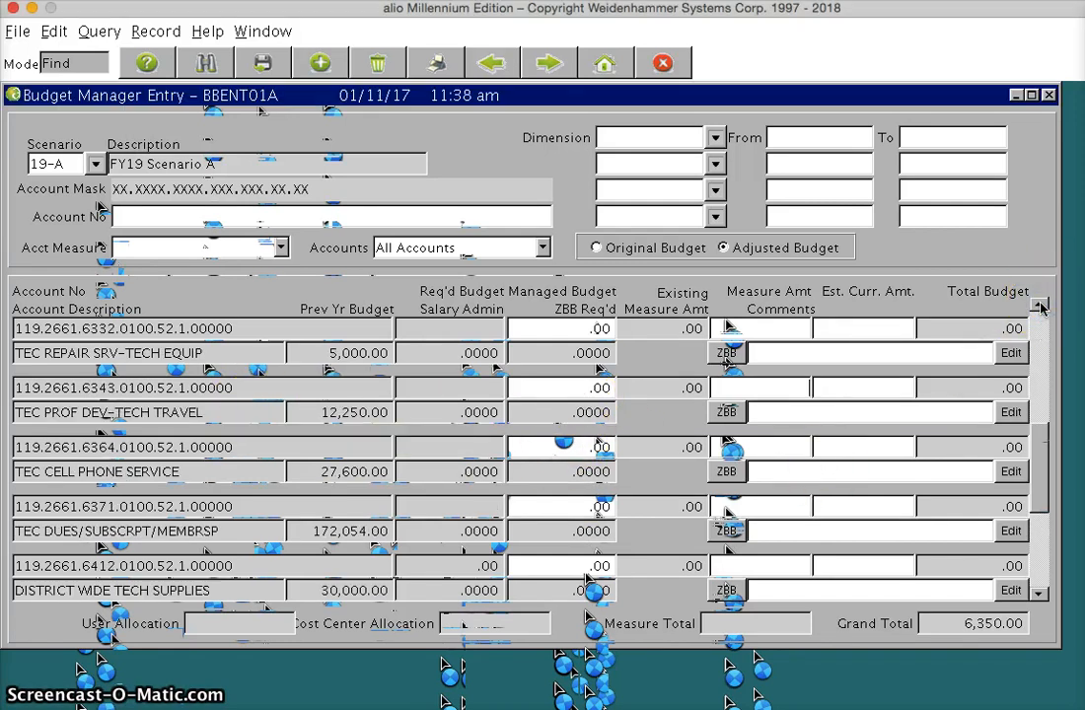
pyautogui.click(1041, 306)
pyautogui.click(1040, 306)
pyautogui.click(1040, 306)
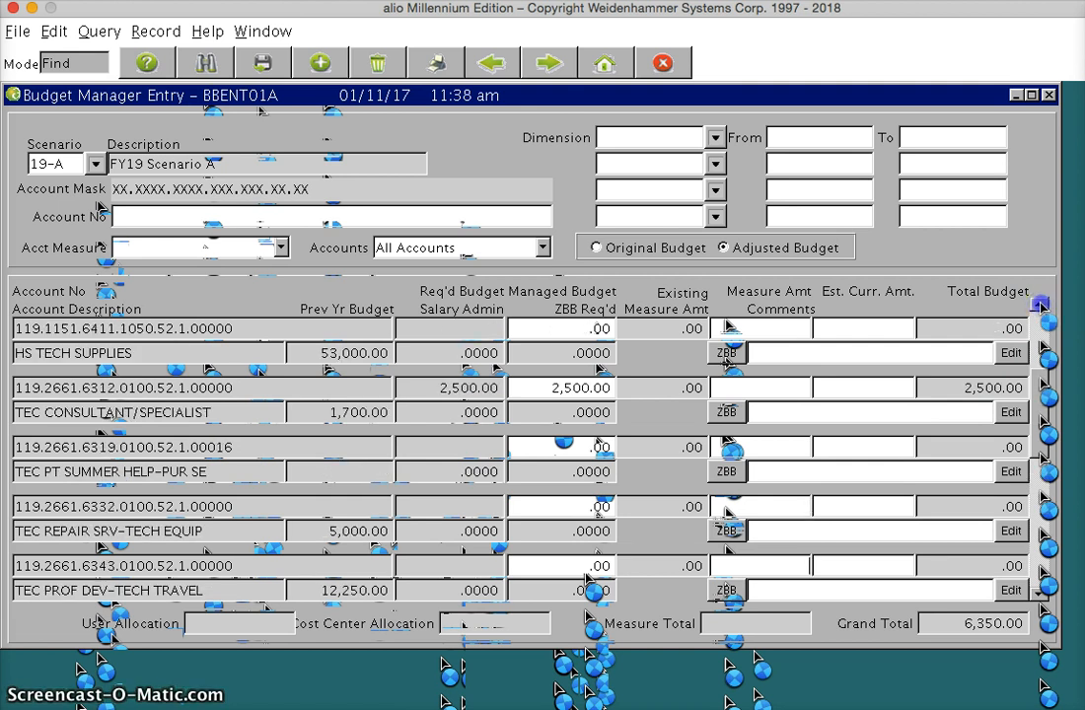
pyautogui.click(1040, 306)
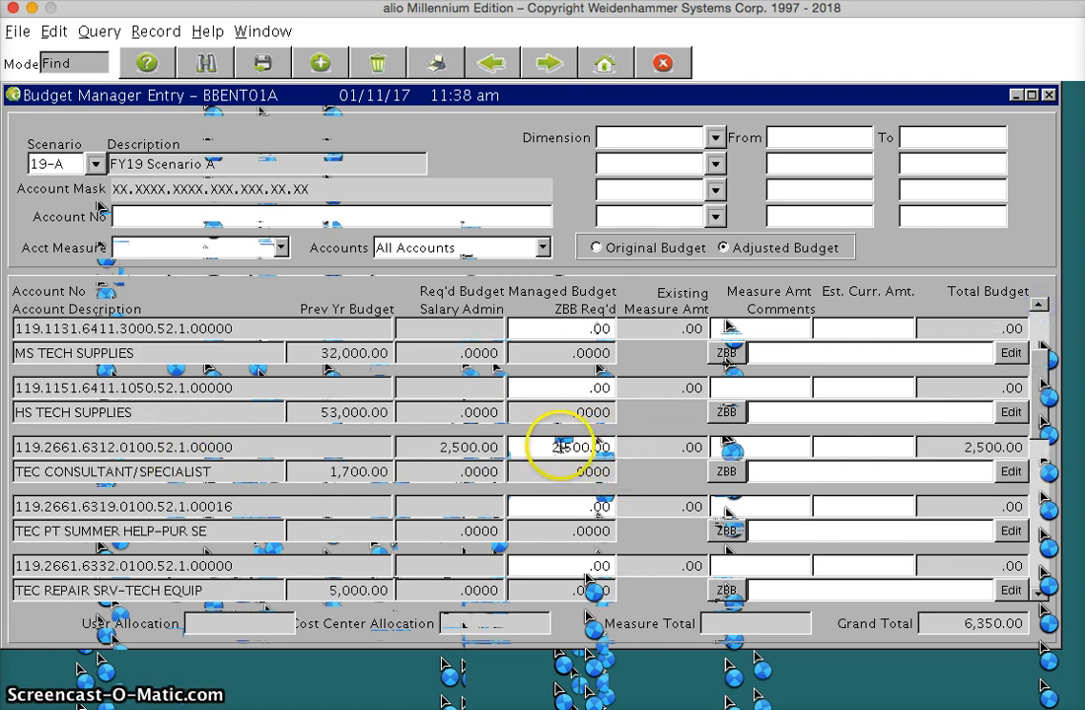
pyautogui.moveTo(546, 449); pyautogui.dragTo(617, 448)
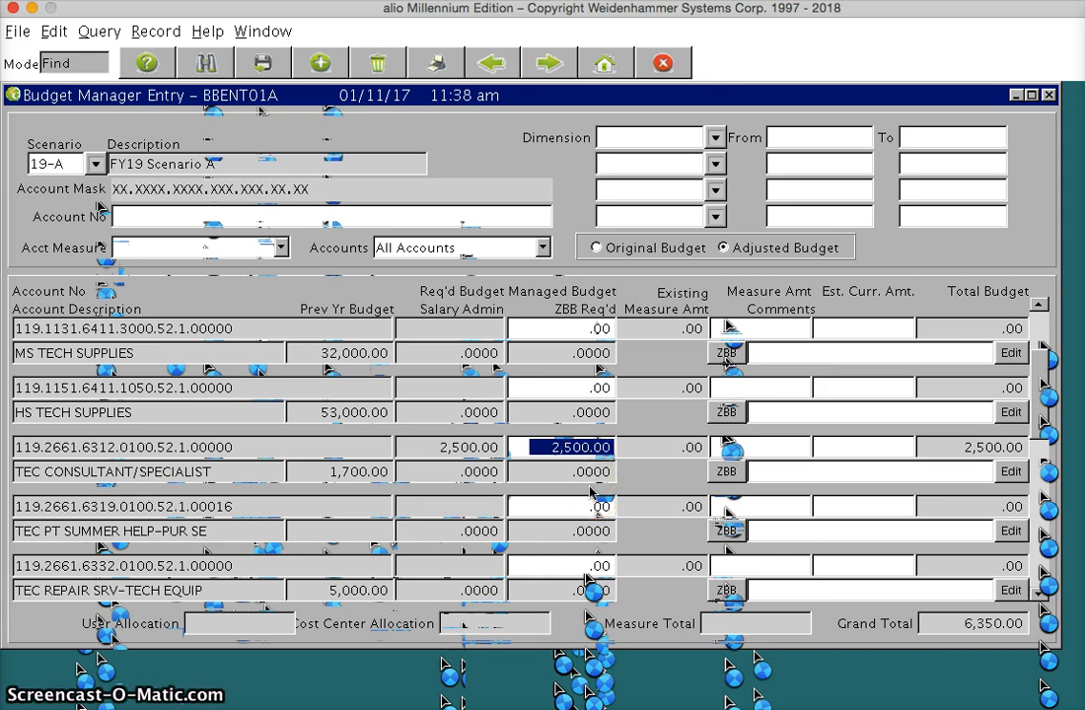
pyautogui.write('200')
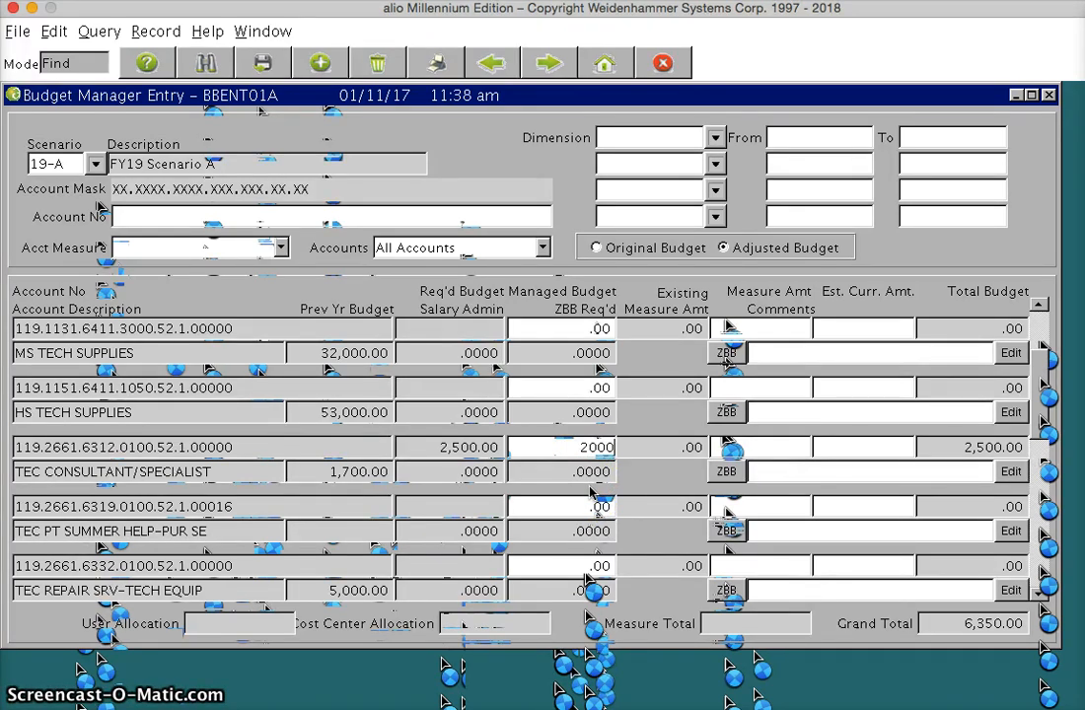
pyautogui.press('Tab')
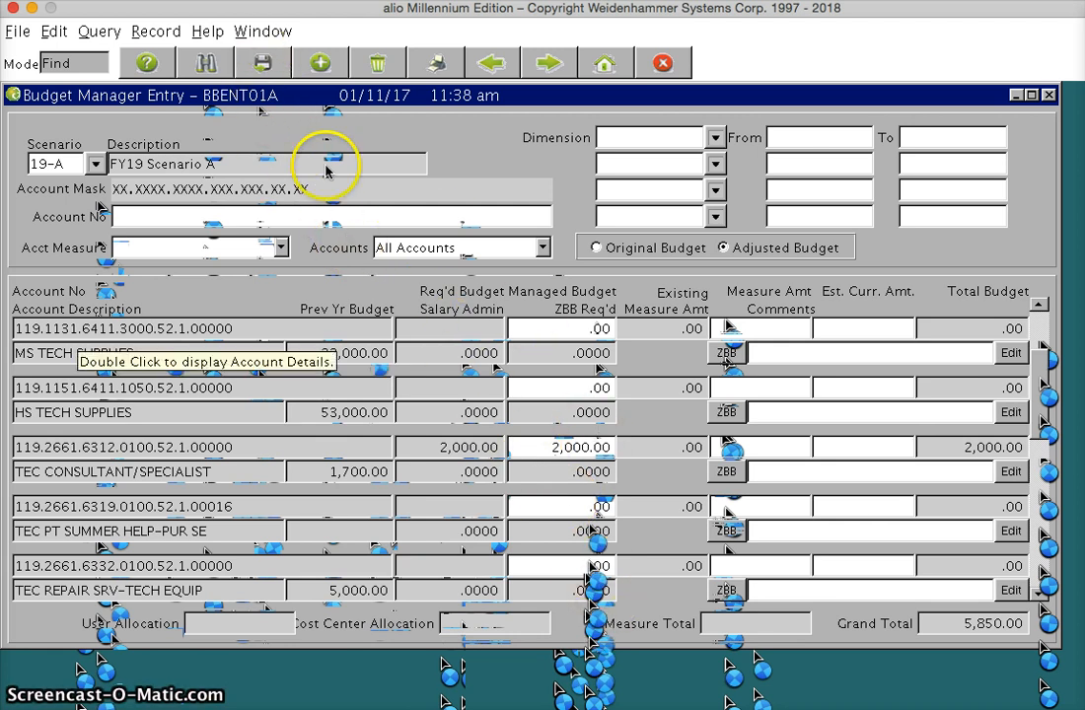
pyautogui.click(262, 67)
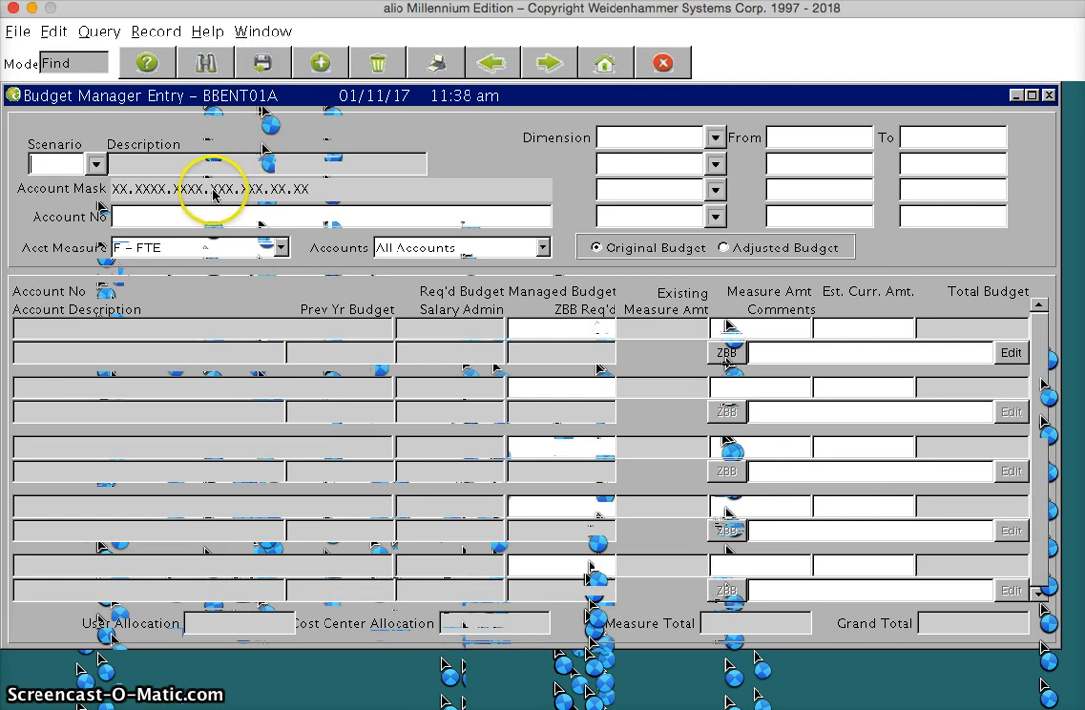
pyautogui.click(1050, 95)
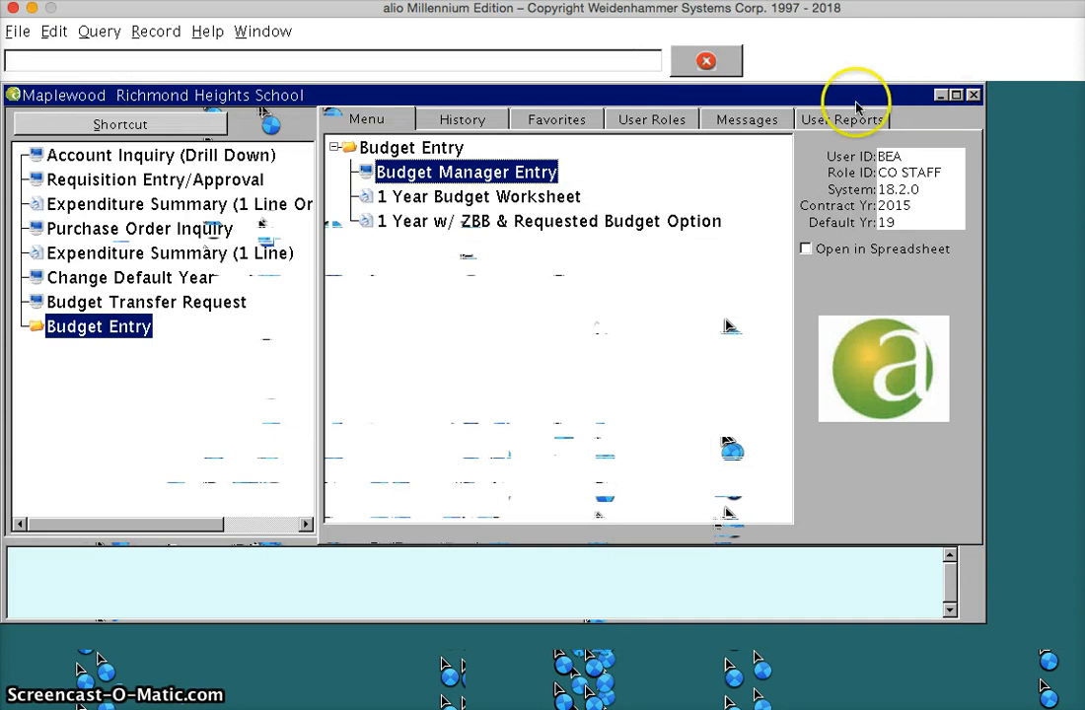
# Reopen Budget Manager Entry and find the accounts of scenario 19-A using Adjusted Budget.
pyautogui.doubleClick(436, 175)
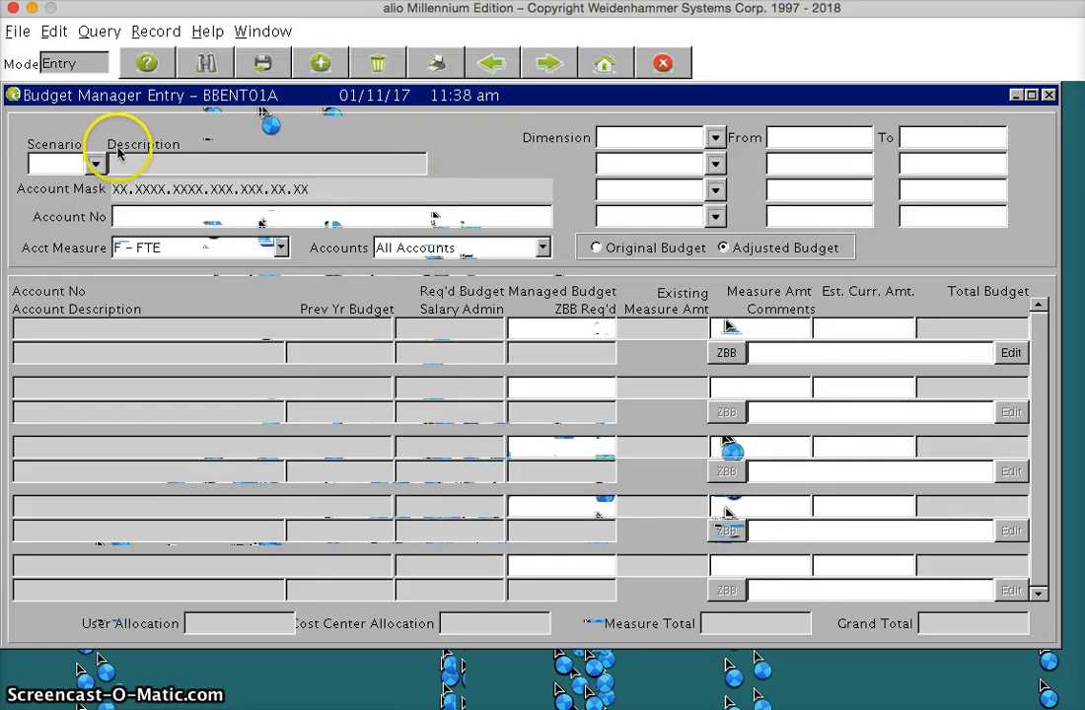
pyautogui.click(98, 166)
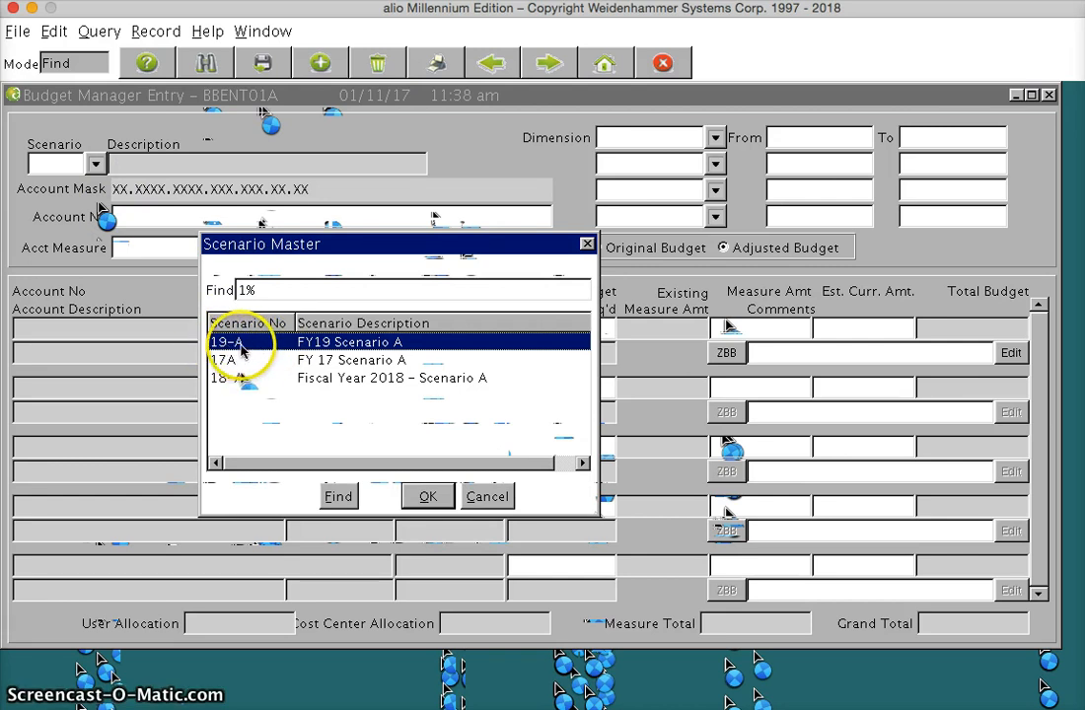
pyautogui.click(241, 343)
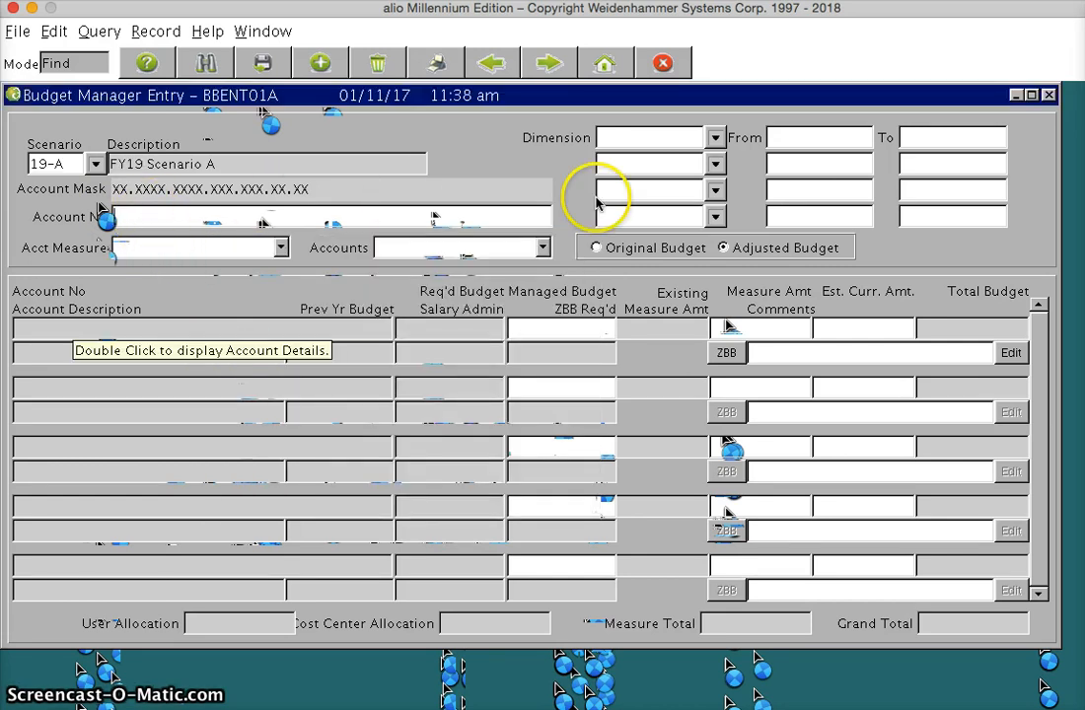
pyautogui.click(724, 249)
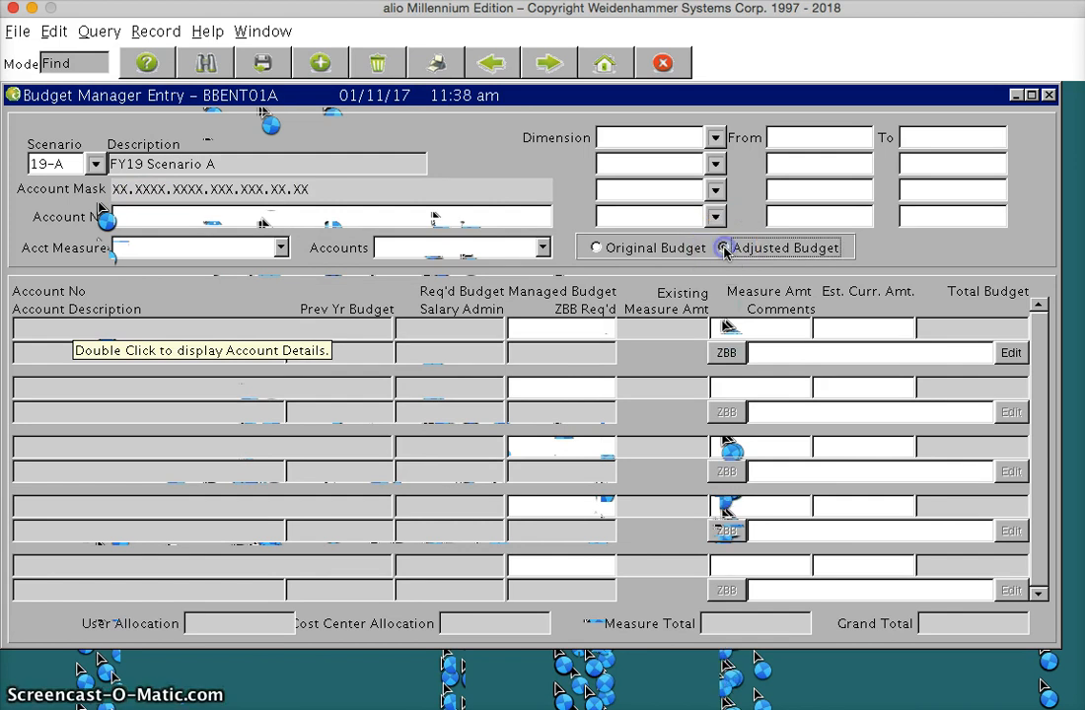
pyautogui.click(210, 65)
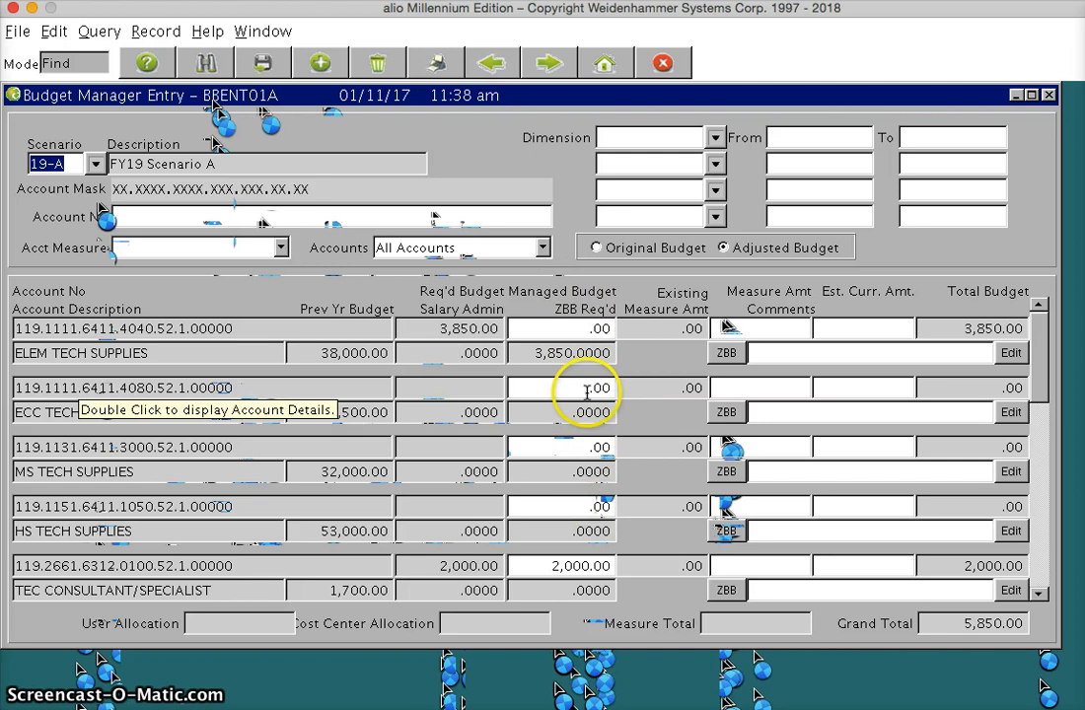
# Open the ZBB detail for ELEM TECH SUPPLIES and bring up its Microphone Stands line.
pyautogui.click(724, 353)
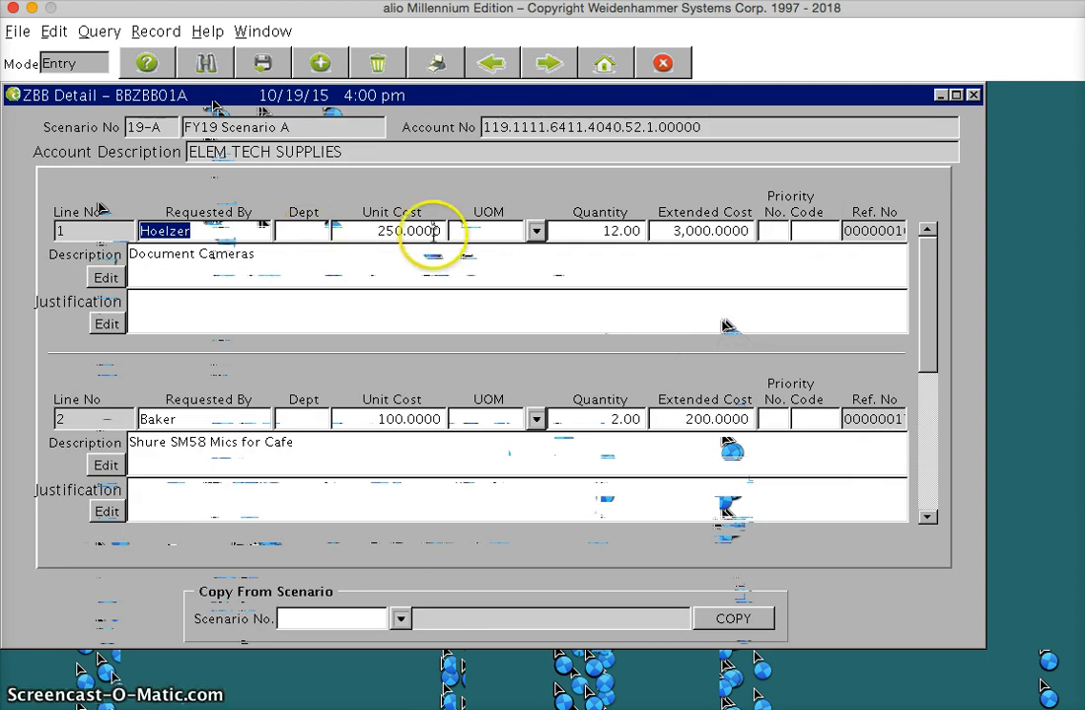
pyautogui.moveTo(934, 299); pyautogui.dragTo(931, 339)
pyautogui.click(930, 516)
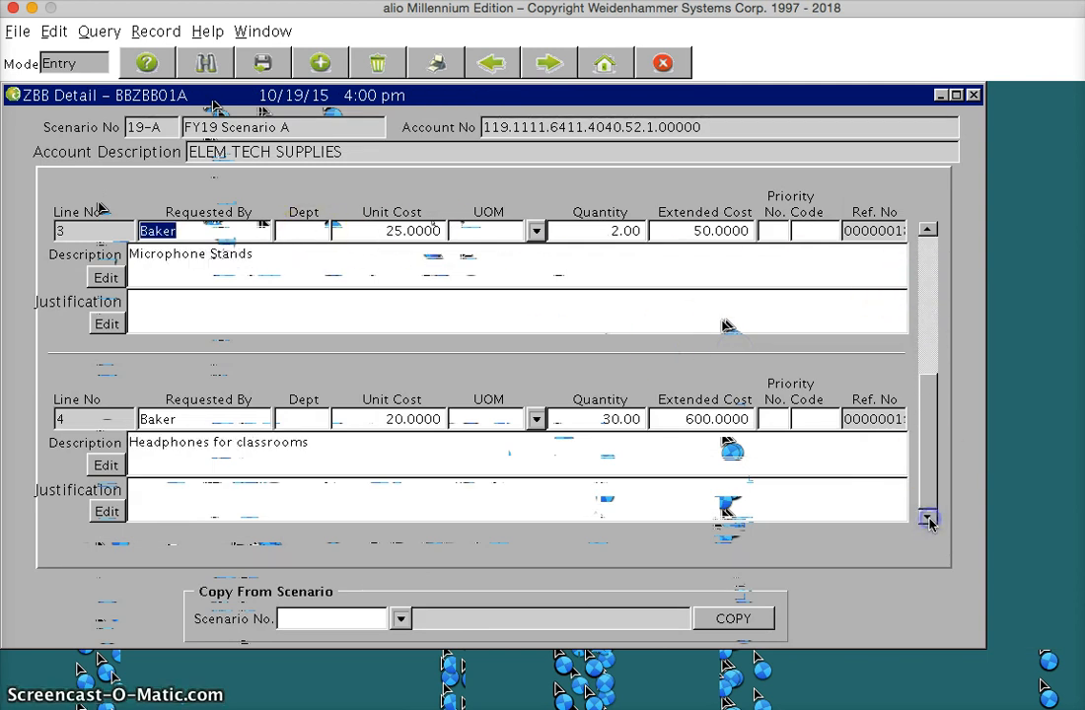
pyautogui.click(927, 230)
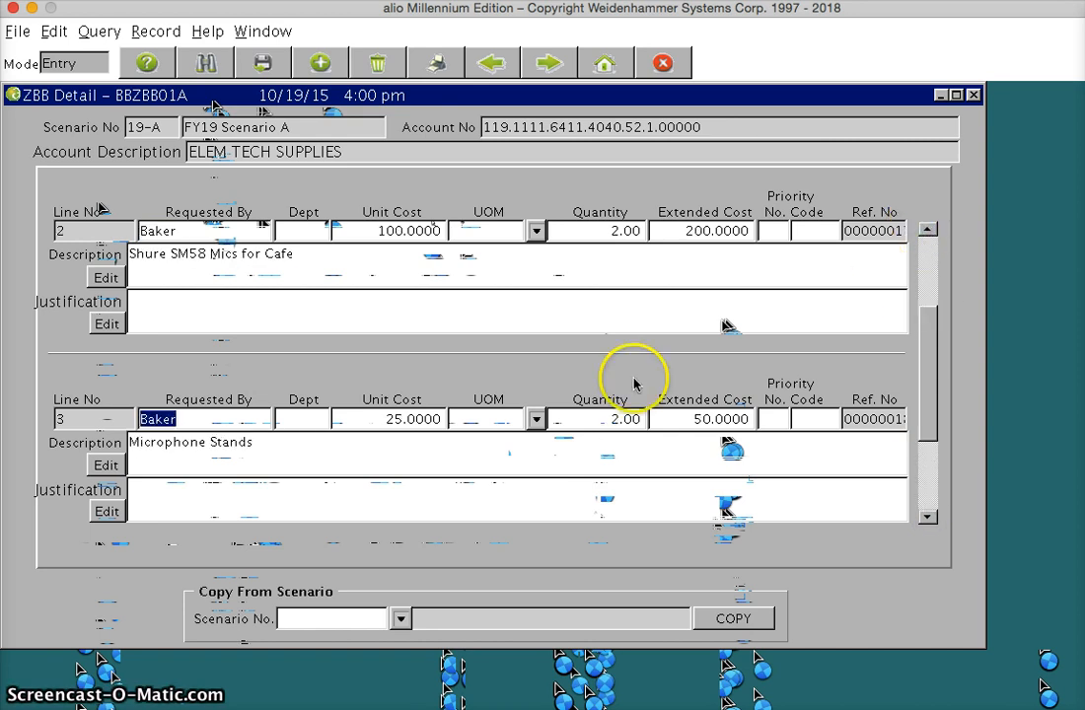
# Set the Microphone Stands line to unit cost 30 and quantity 3, and recalculate its extended cost.
pyautogui.moveTo(395, 418); pyautogui.dragTo(352, 418)
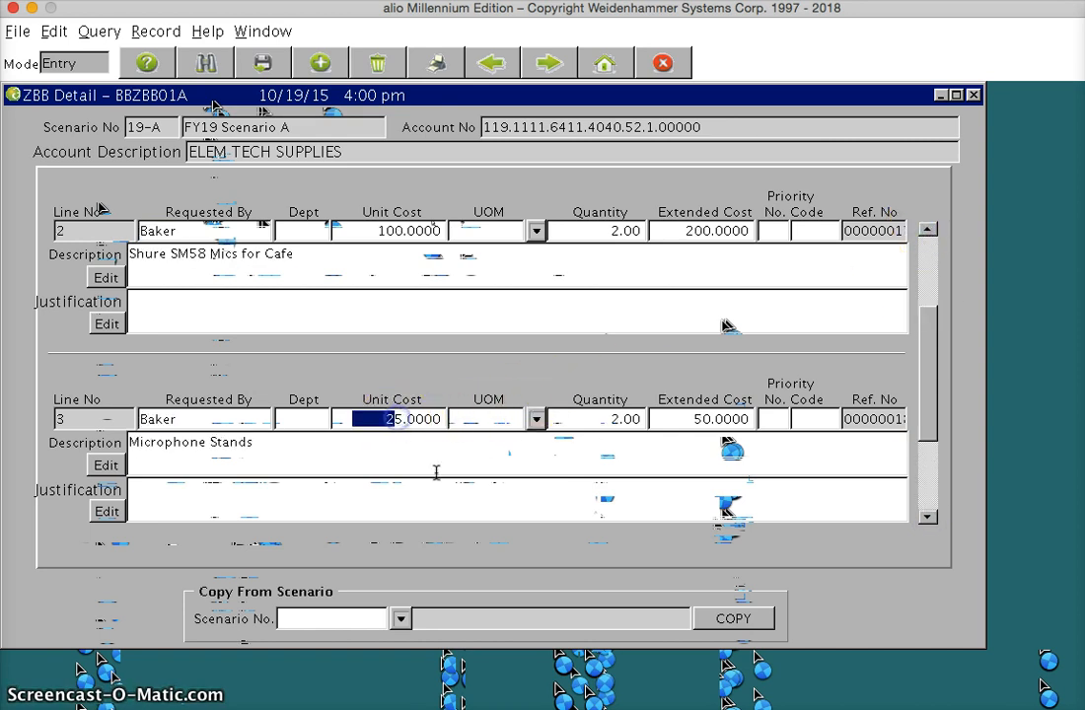
pyautogui.press('Right')
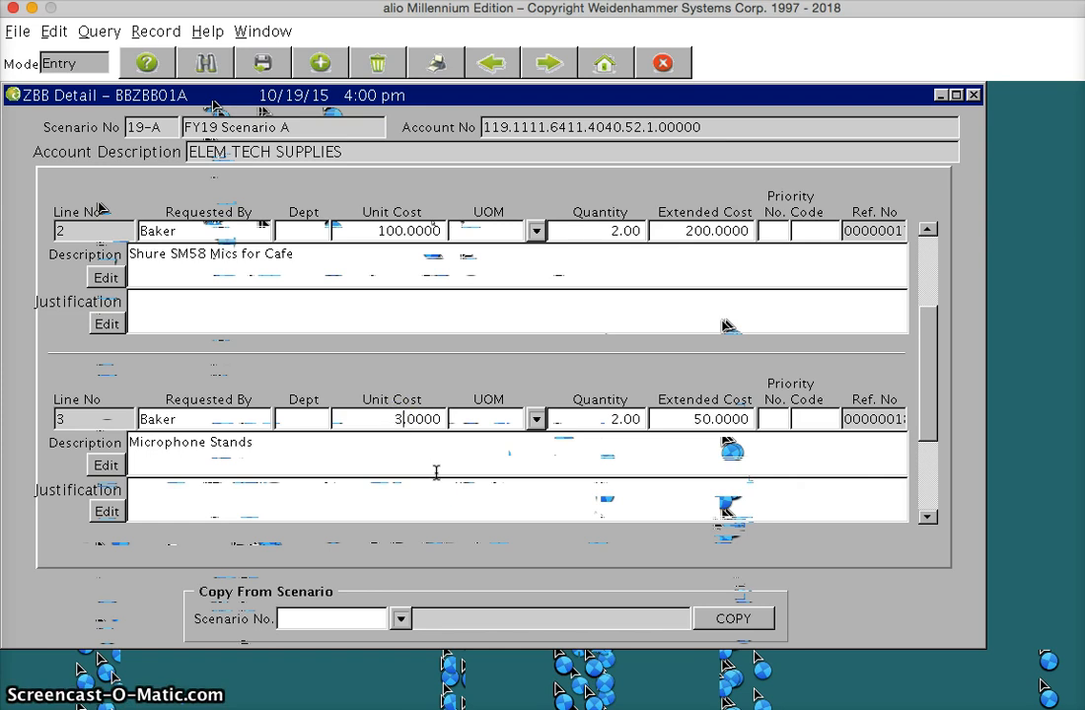
pyautogui.click(613, 422)
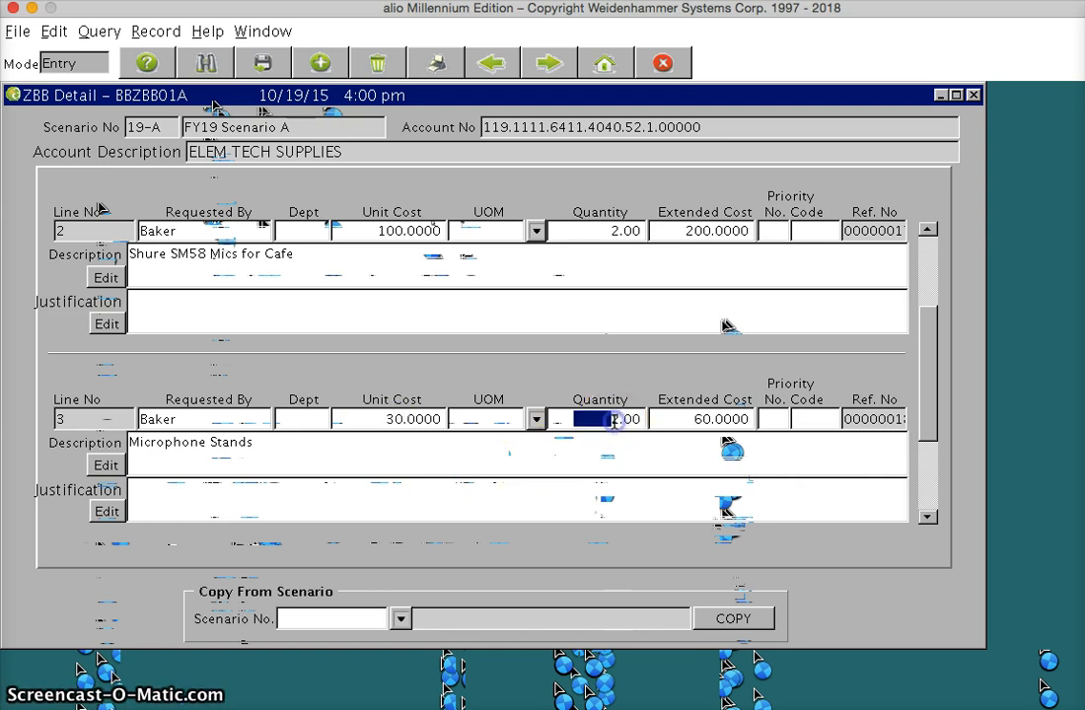
pyautogui.click(614, 421)
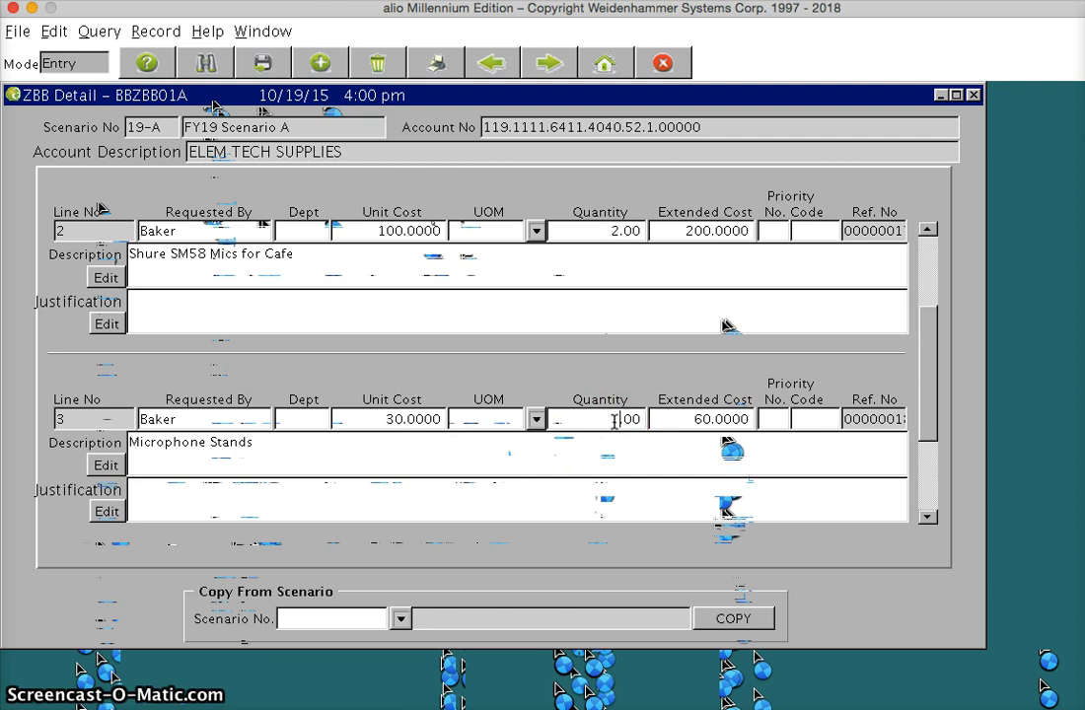
pyautogui.press('BackSpace')
pyautogui.write('3')
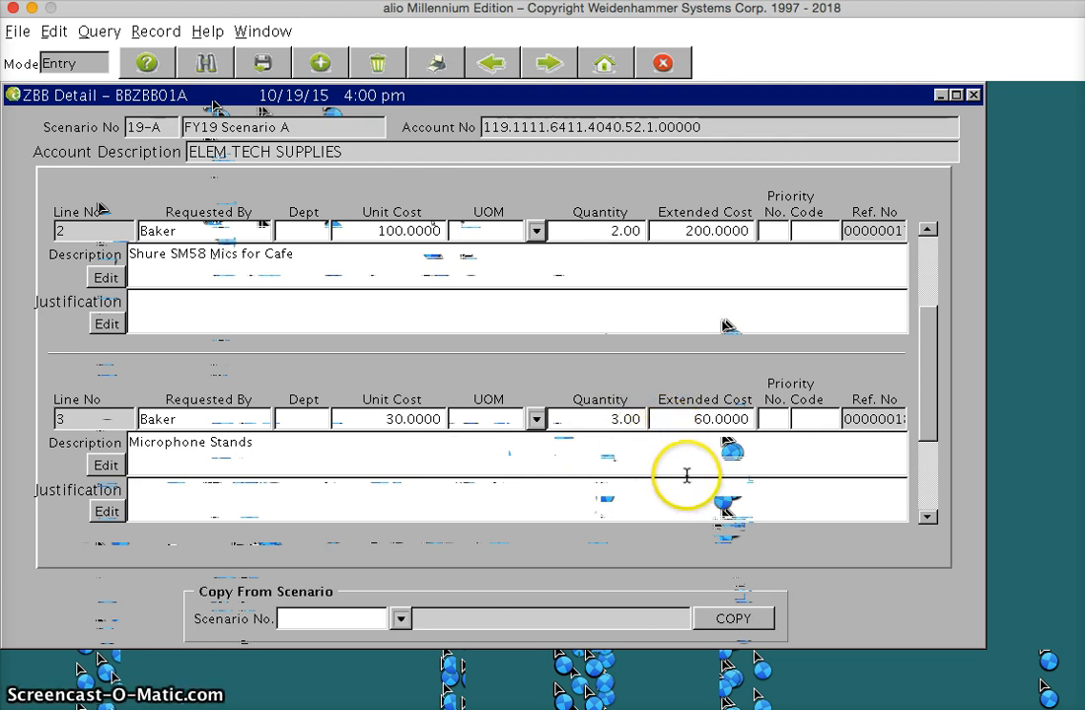
pyautogui.click(686, 422)
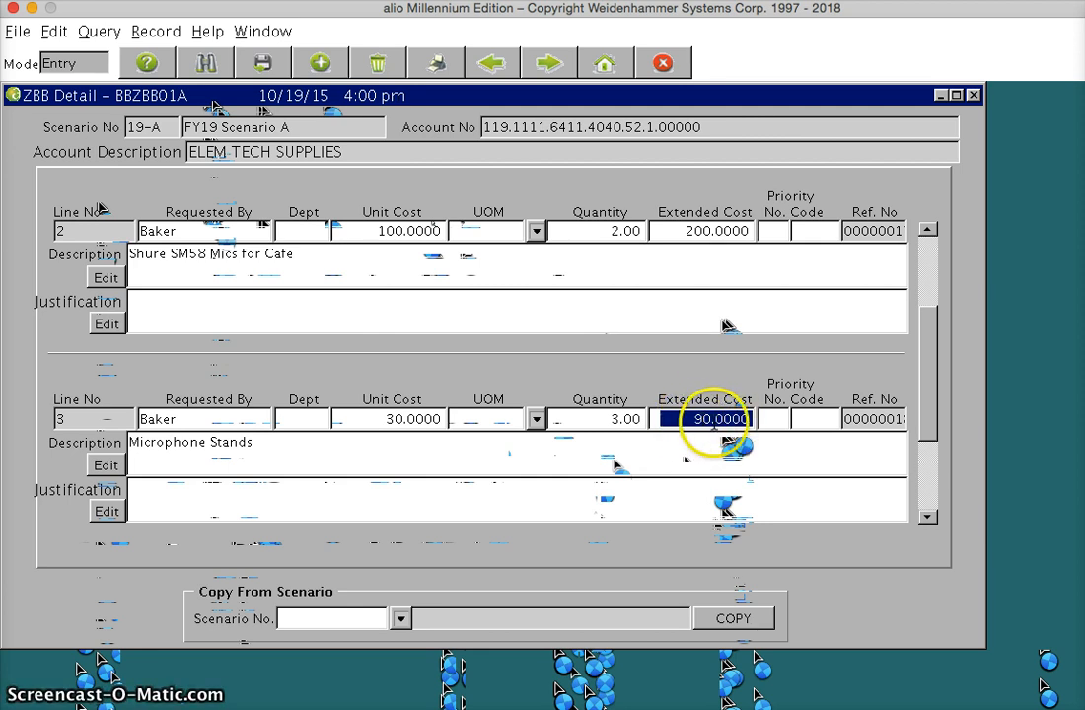
# Save the revised Microphone Stands request and close the ZBB detail to return to the account list.
pyautogui.click(345, 455)
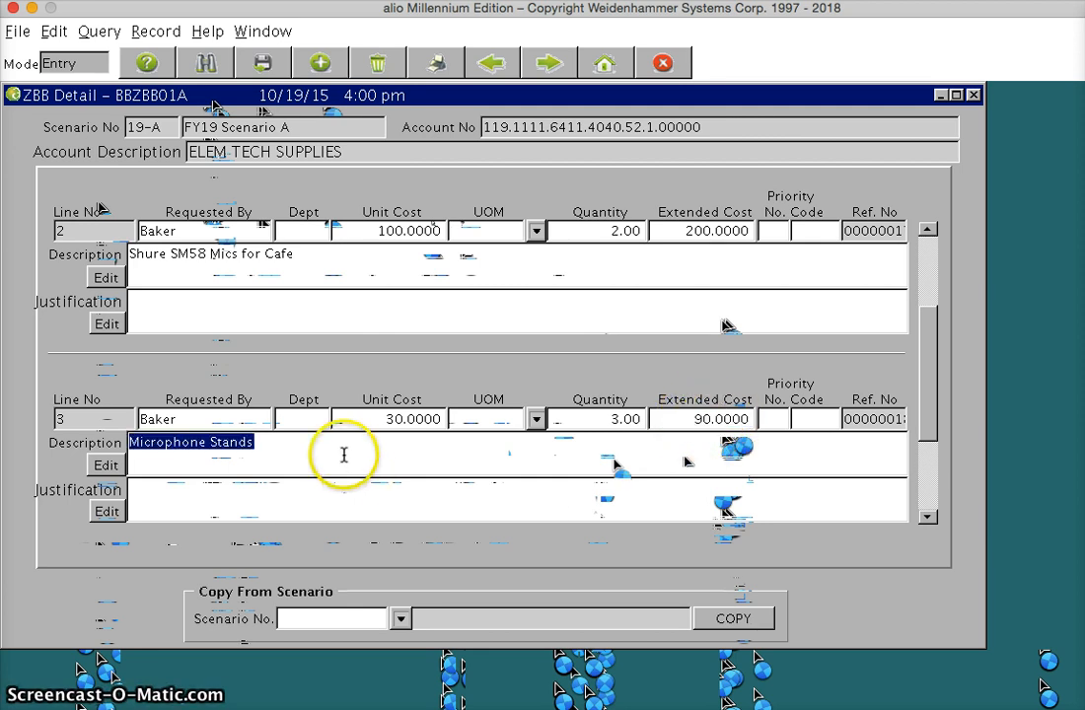
pyautogui.click(263, 62)
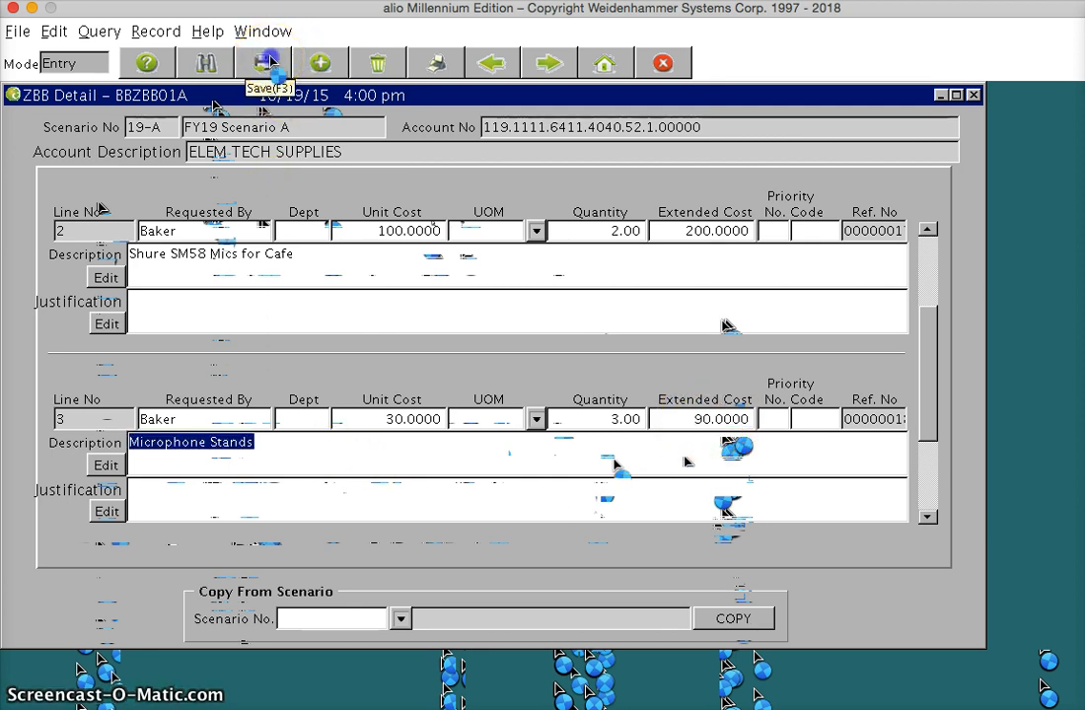
pyautogui.click(972, 96)
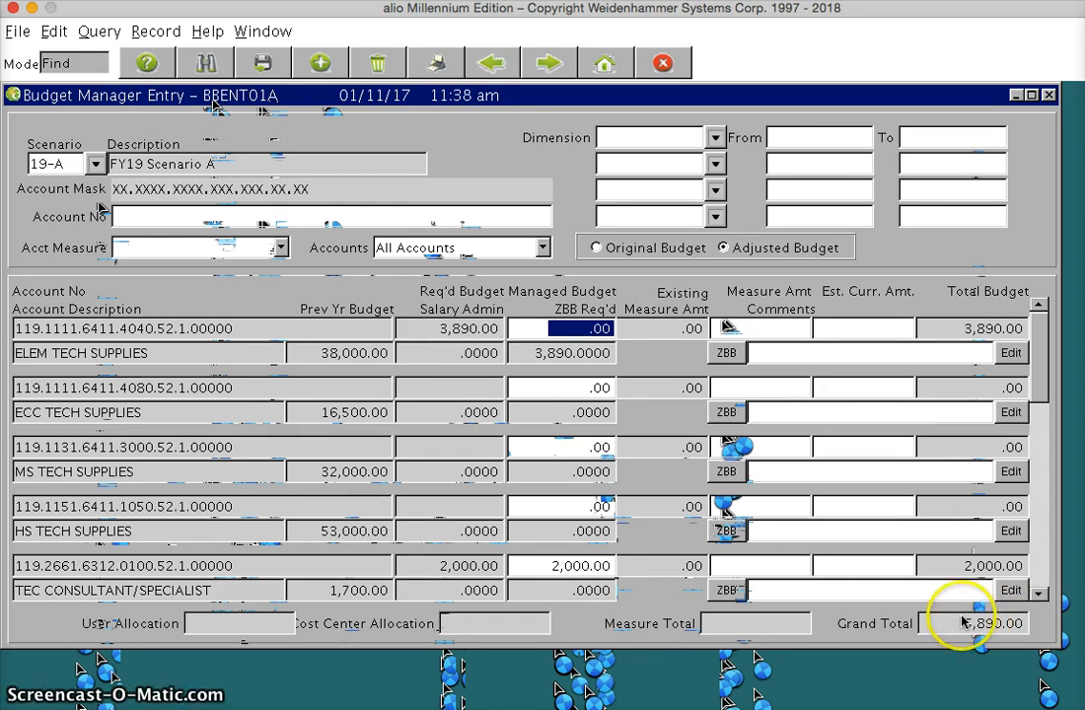
# Check the ZBB detail lines of ELEM TECH SUPPLIES and the managed budget amount of TEC CONSULTANT/SPECIALIST.
pyautogui.click(727, 355)
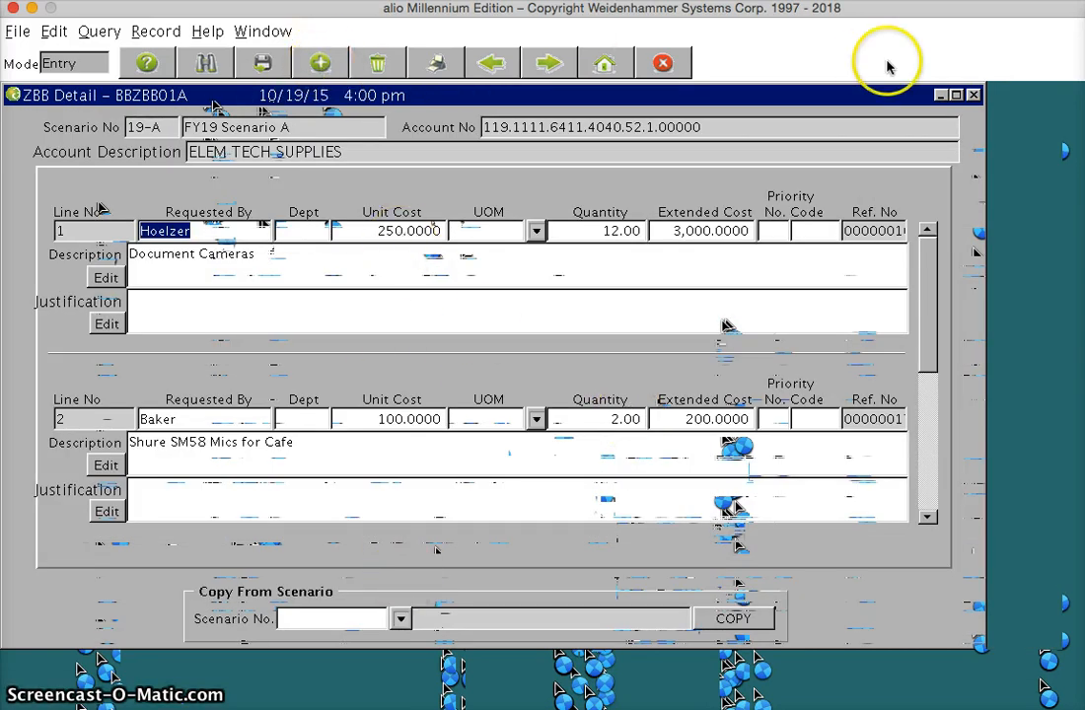
pyautogui.click(974, 94)
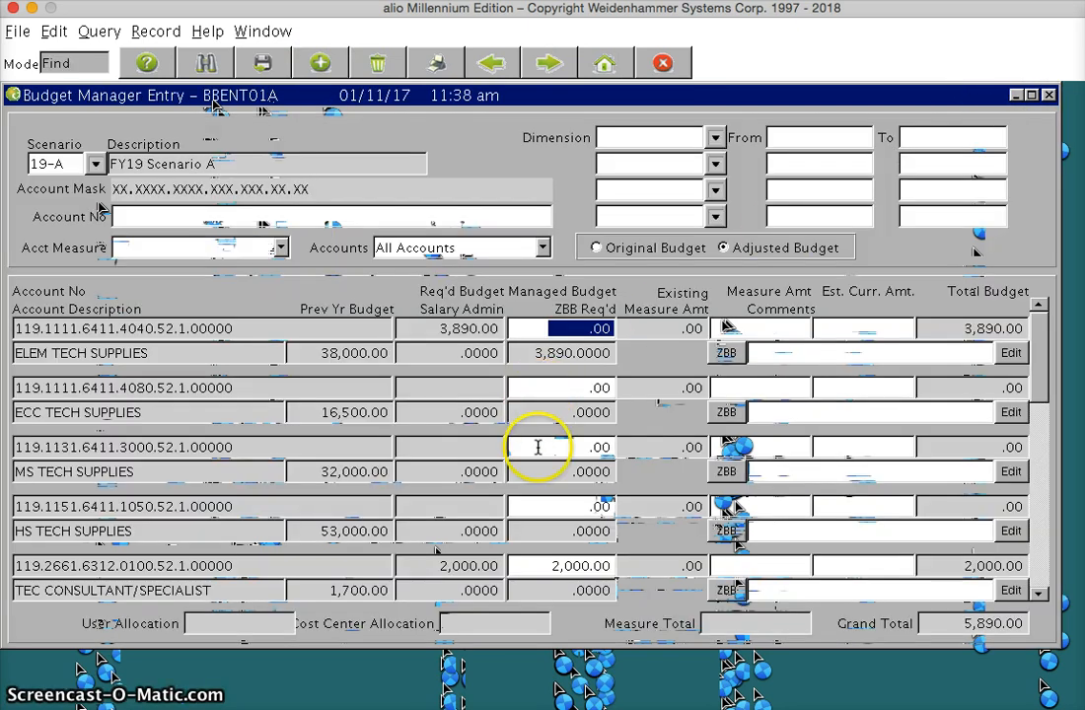
pyautogui.click(547, 564)
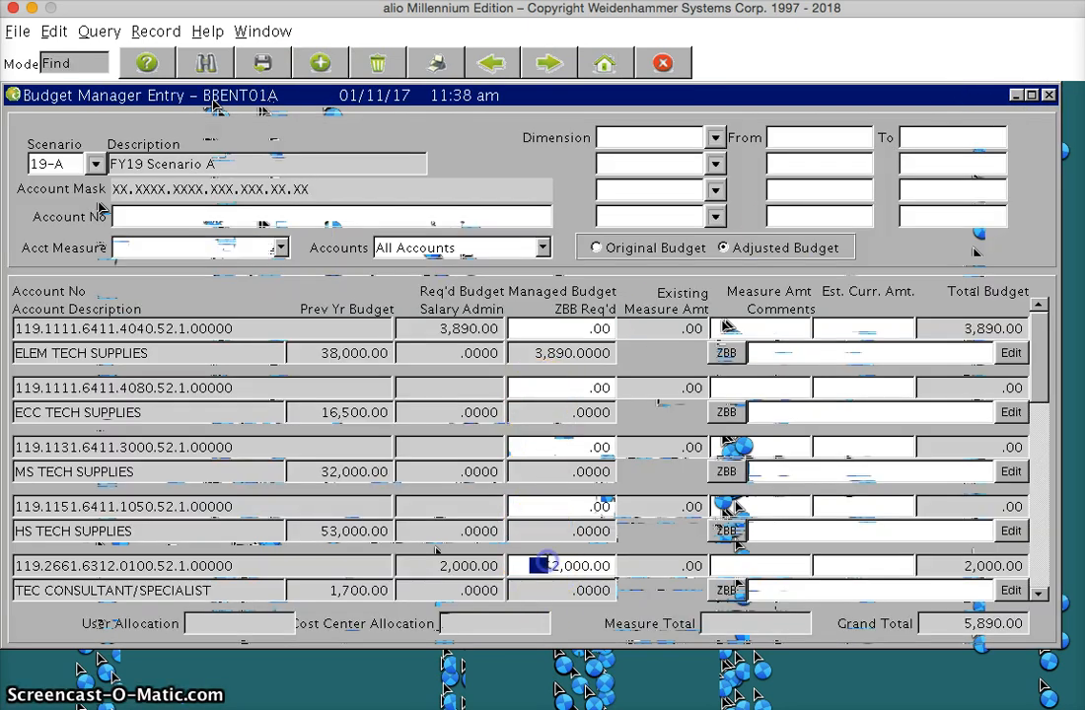
pyautogui.moveTo(539, 557); pyautogui.dragTo(614, 565)
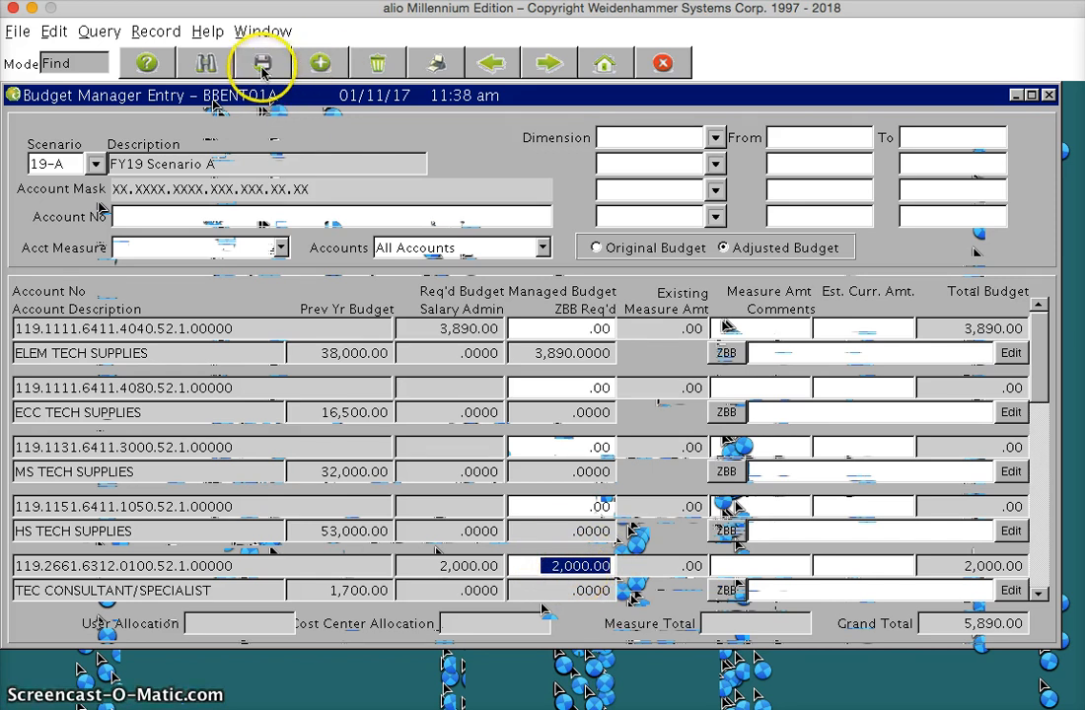
# Save the scenario 19-A budget entries and close Budget Manager Entry.
pyautogui.click(262, 65)
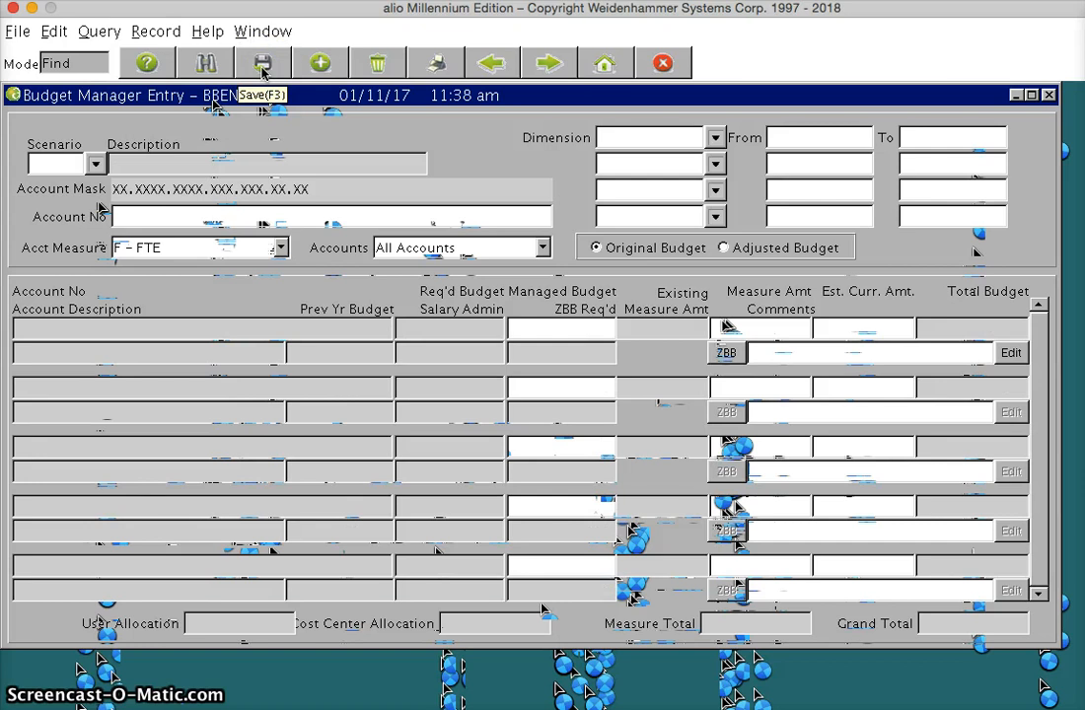
pyautogui.click(1050, 95)
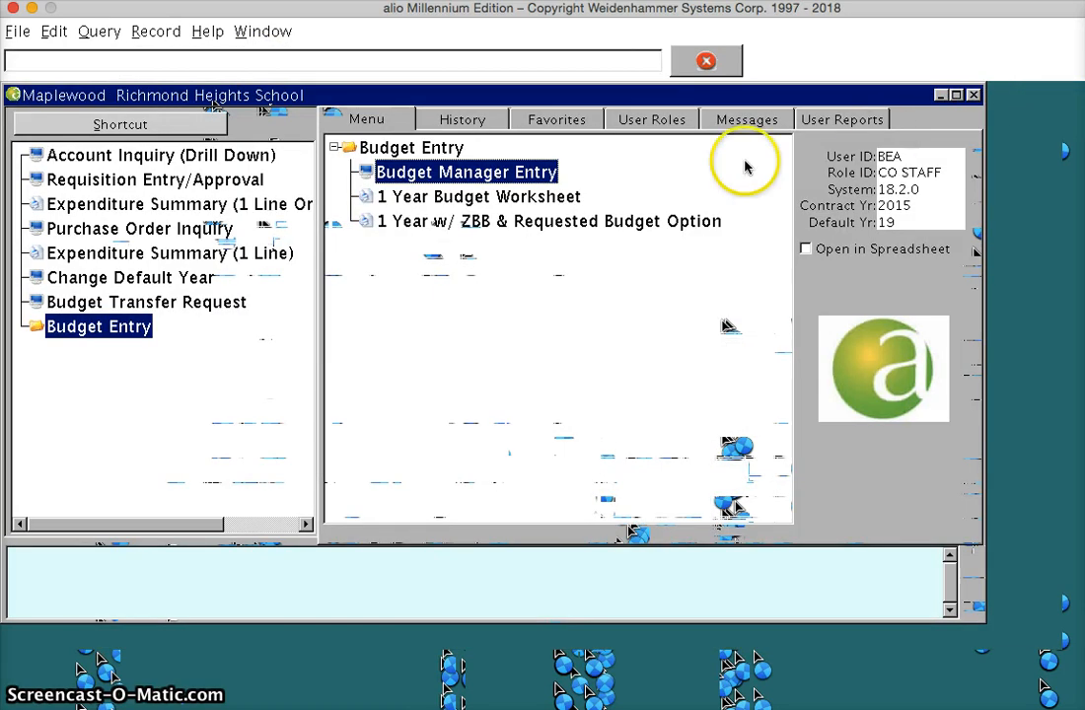
# Change the default year to 18, save it and close the Default Year form.
pyautogui.click(128, 280)
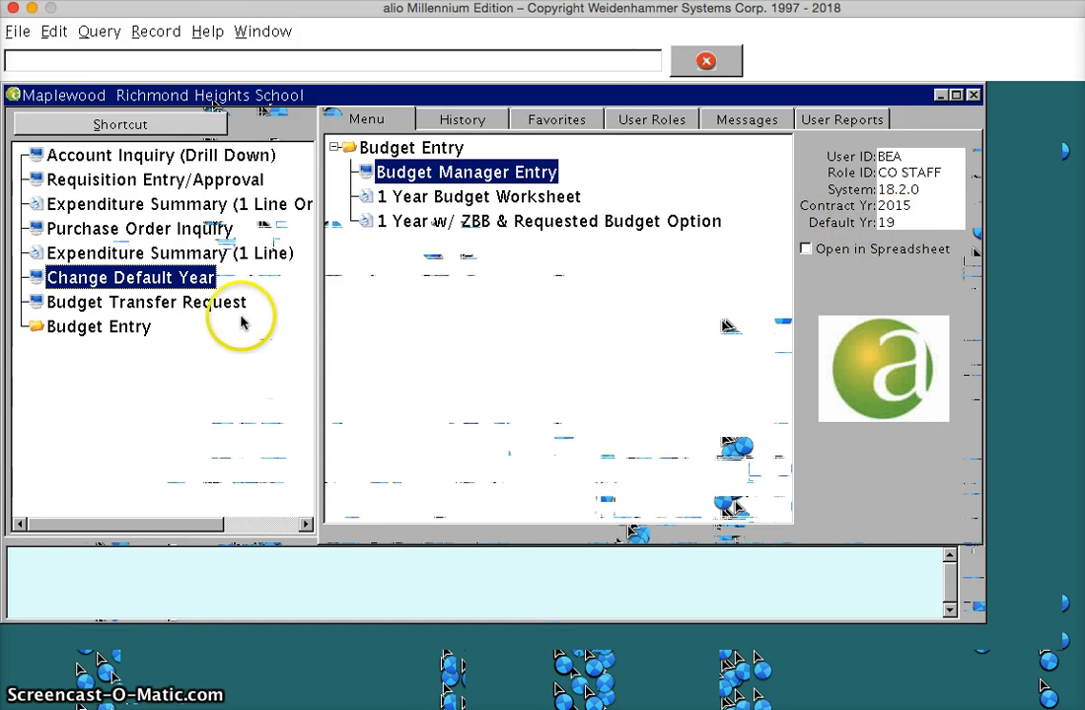
pyautogui.doubleClick(147, 278)
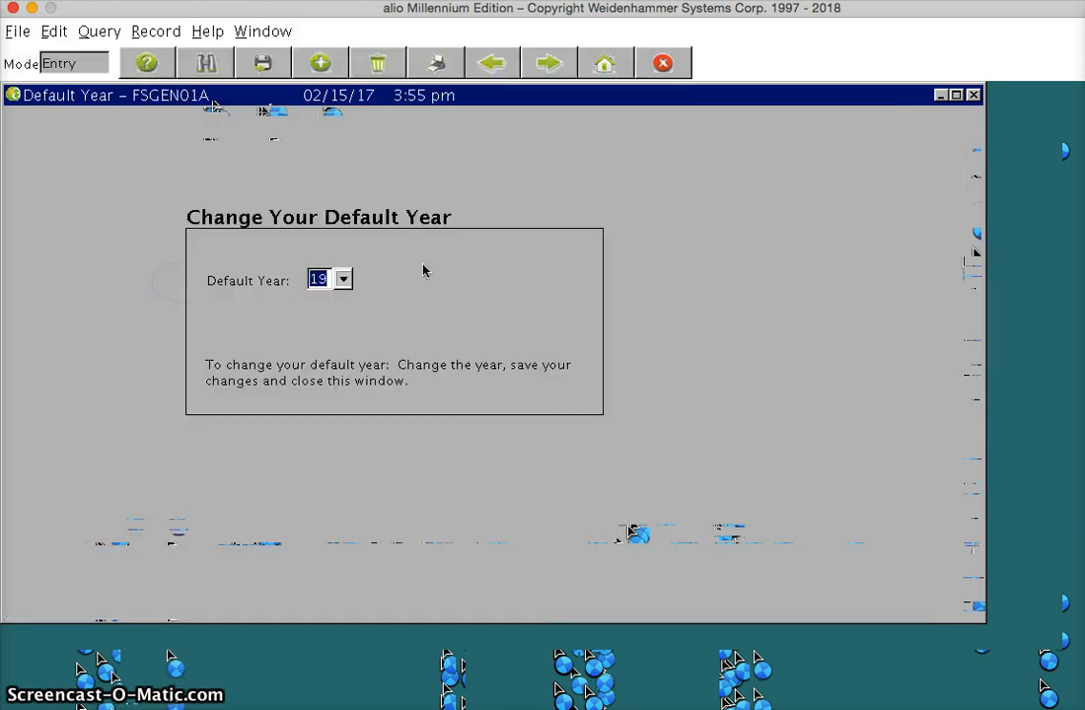
pyautogui.click(343, 279)
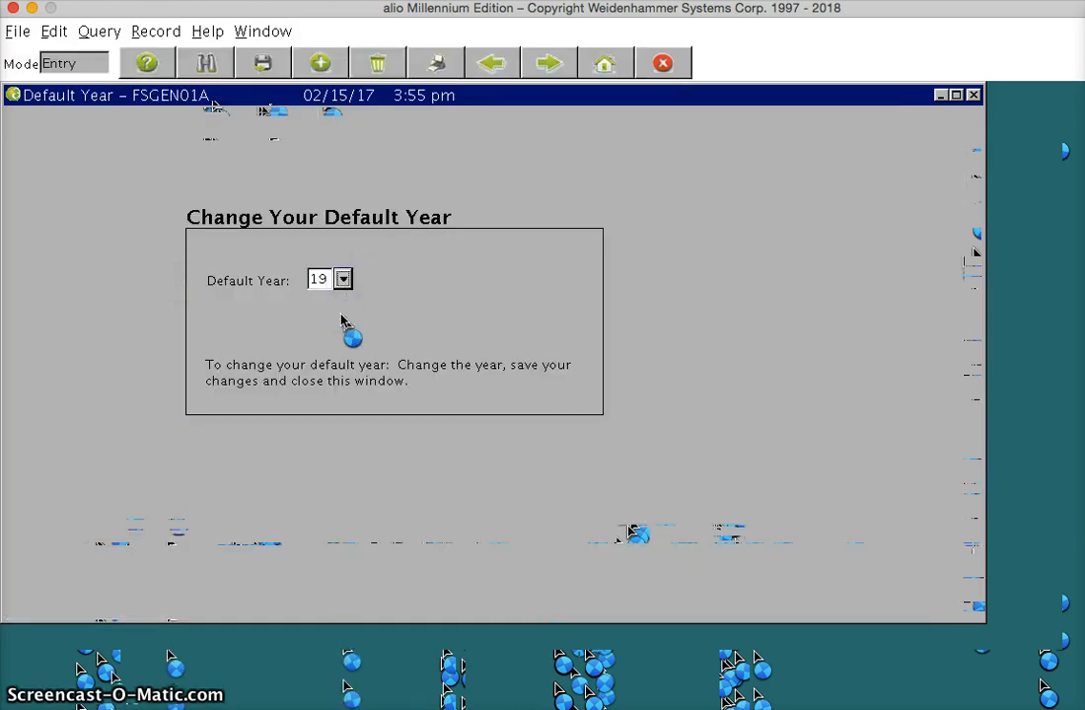
pyautogui.doubleClick(334, 421)
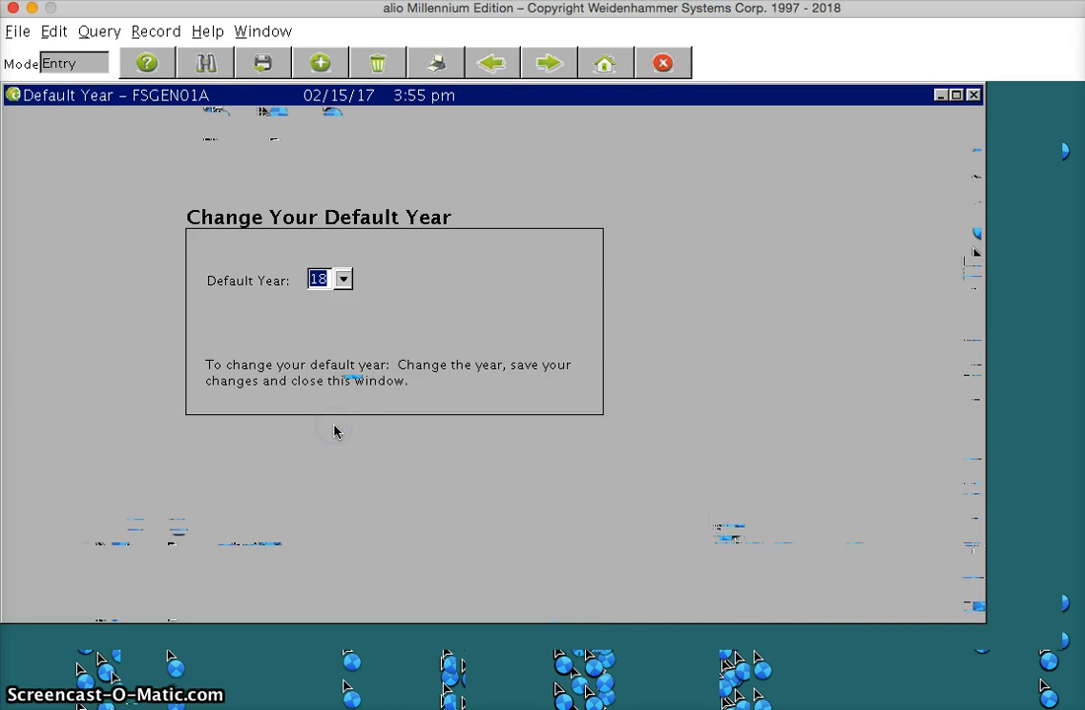
pyautogui.click(263, 71)
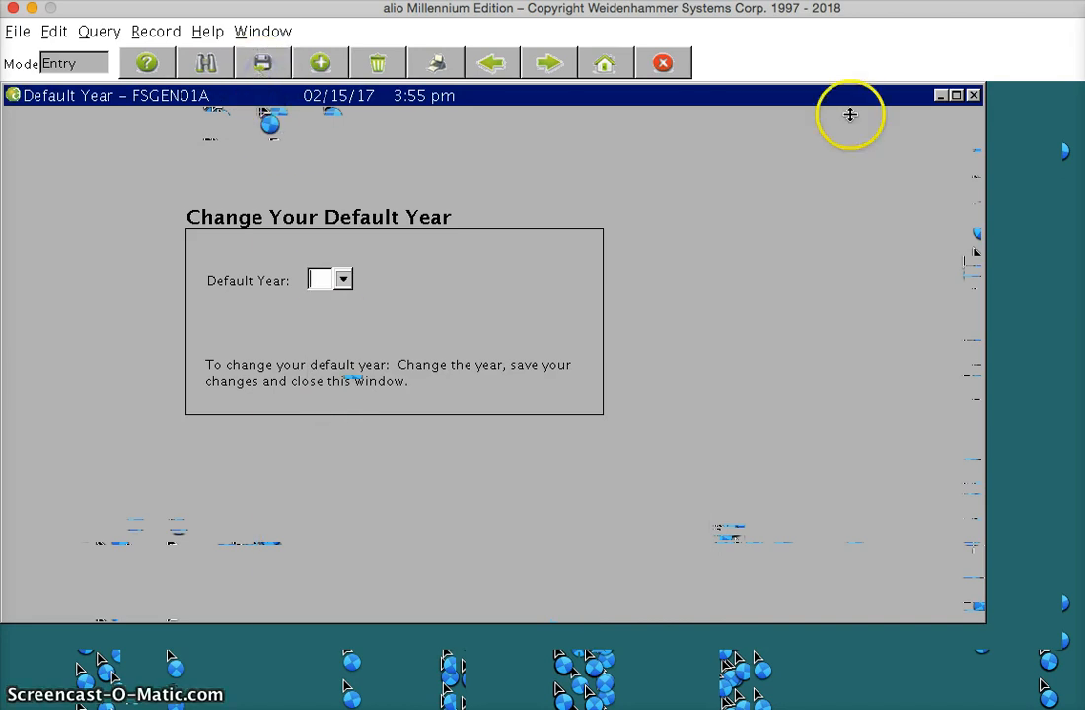
pyautogui.click(973, 96)
# Exit the system and confirm closing all programs.
pyautogui.click(705, 62)
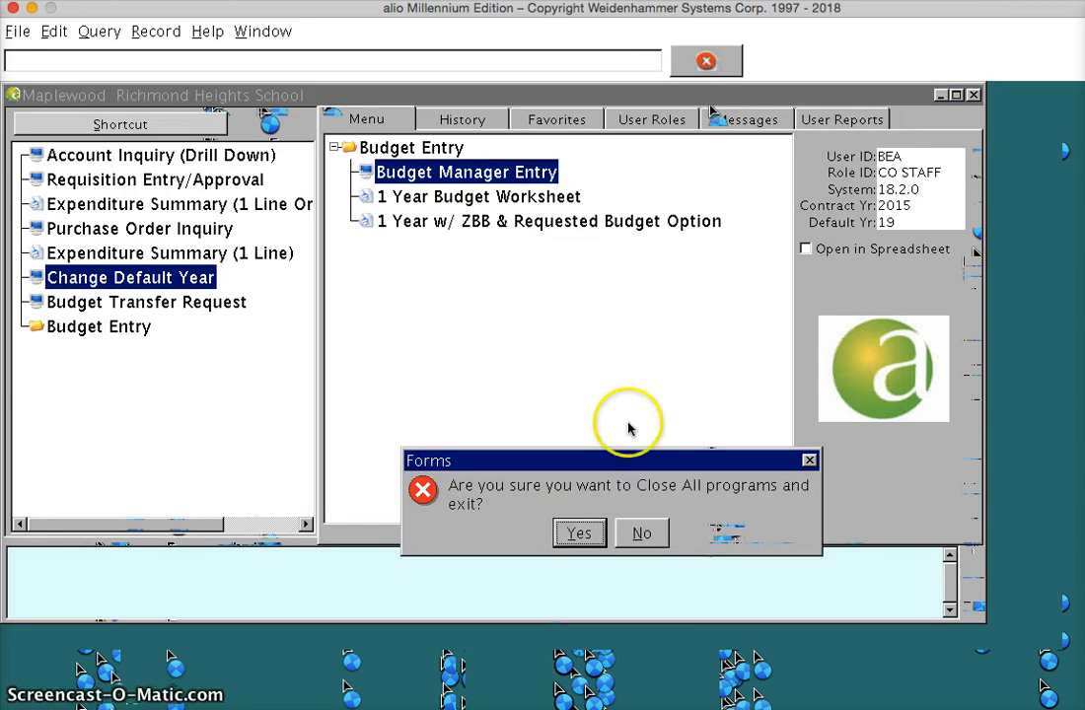
pyautogui.click(591, 533)
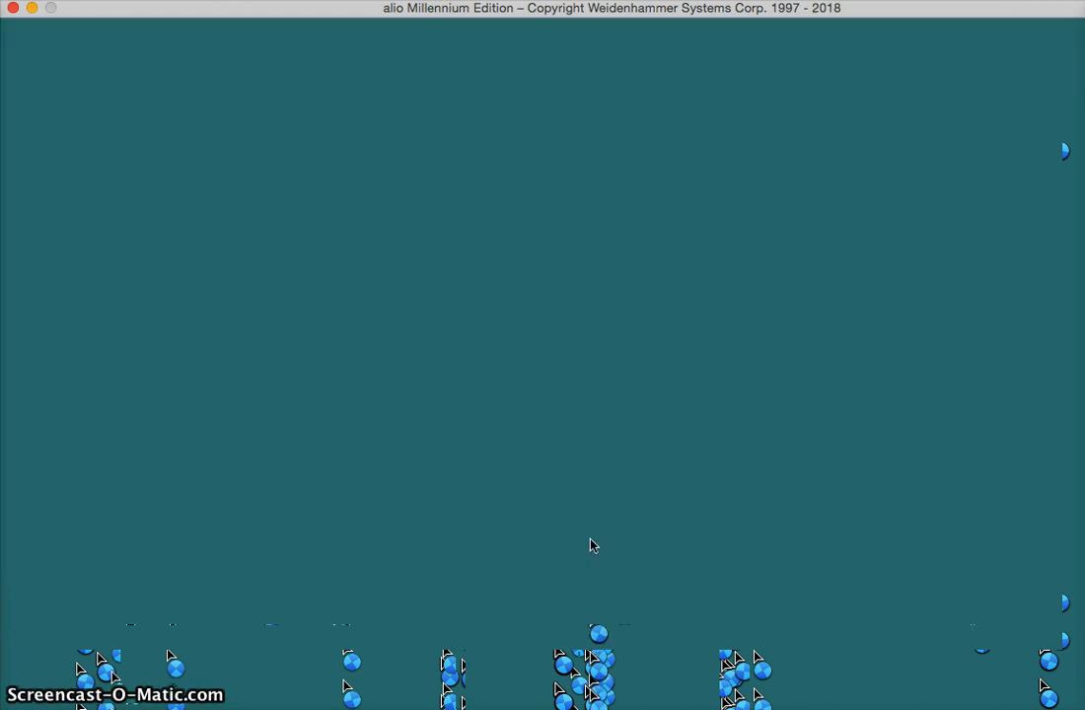